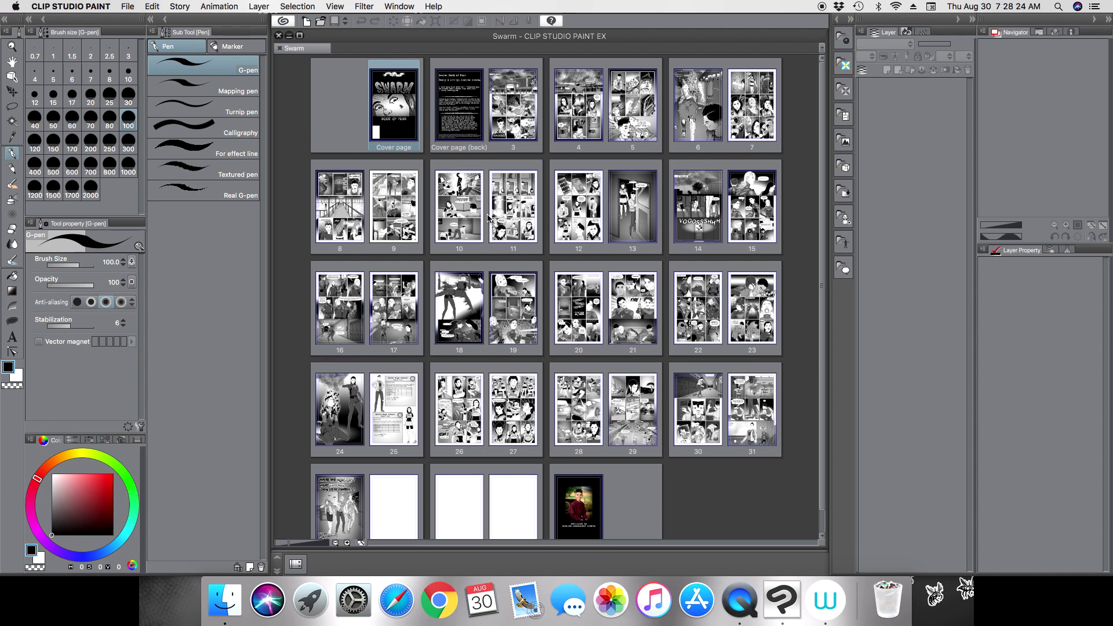
Start a batch export of the comic's pages and create a new folder named "my comic" on the Desktop
left_click(129, 7)
mouse_move(175, 138)
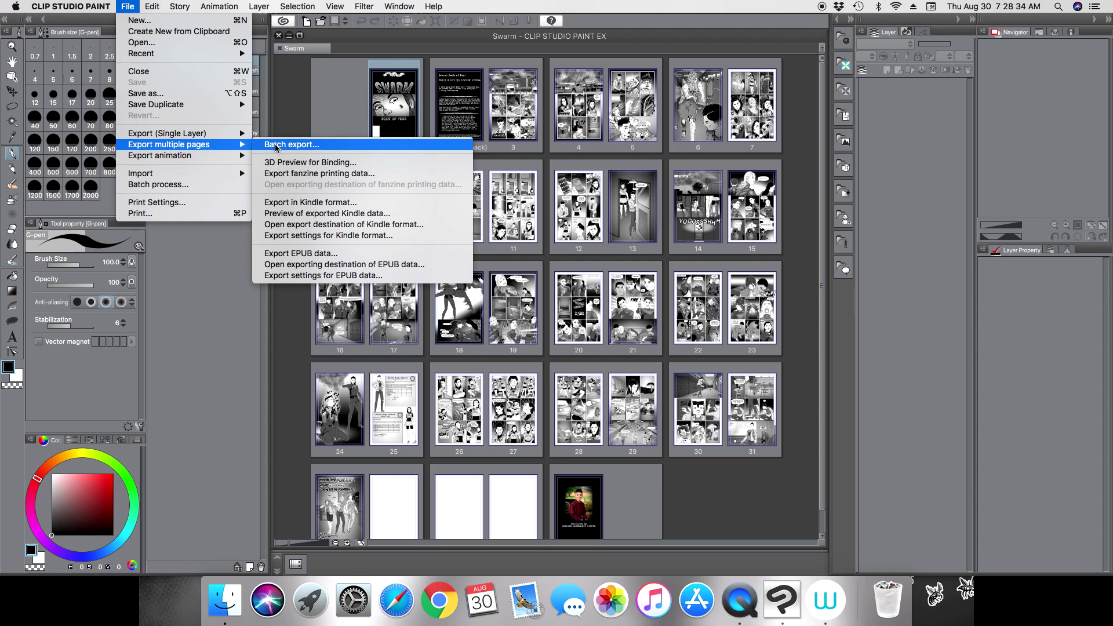
left_click(300, 146)
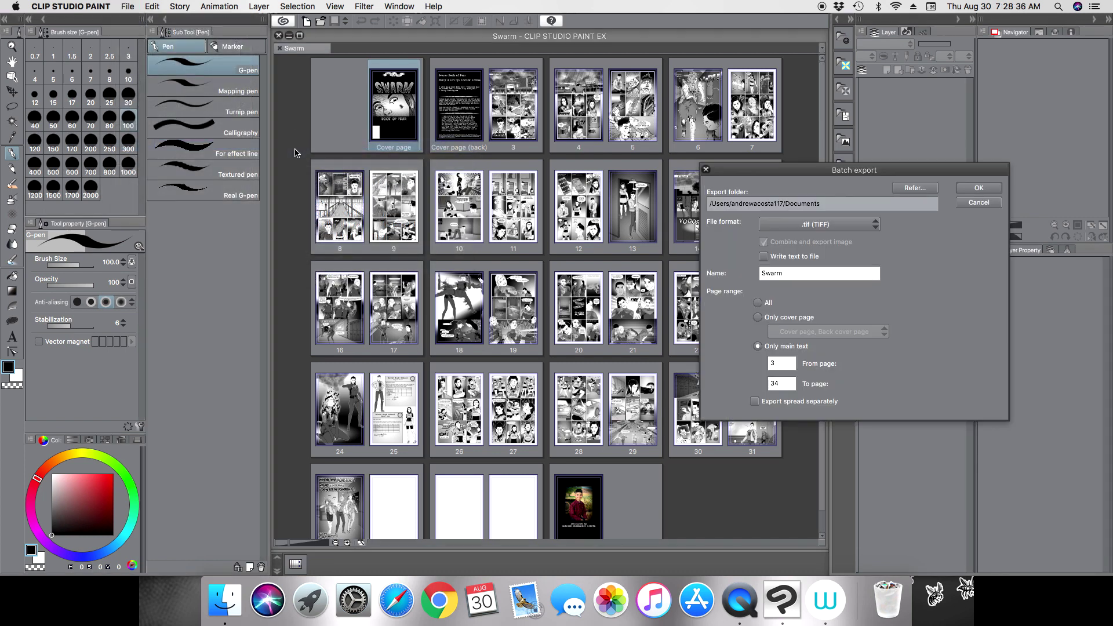
left_click_drag(836, 172, 536, 184)
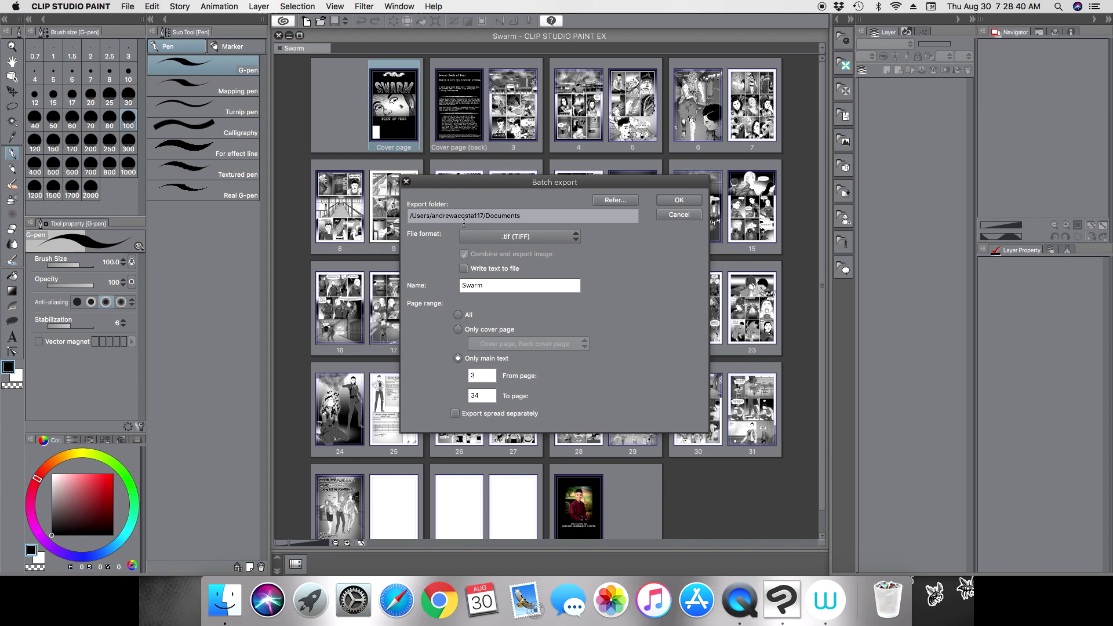
left_click(619, 203)
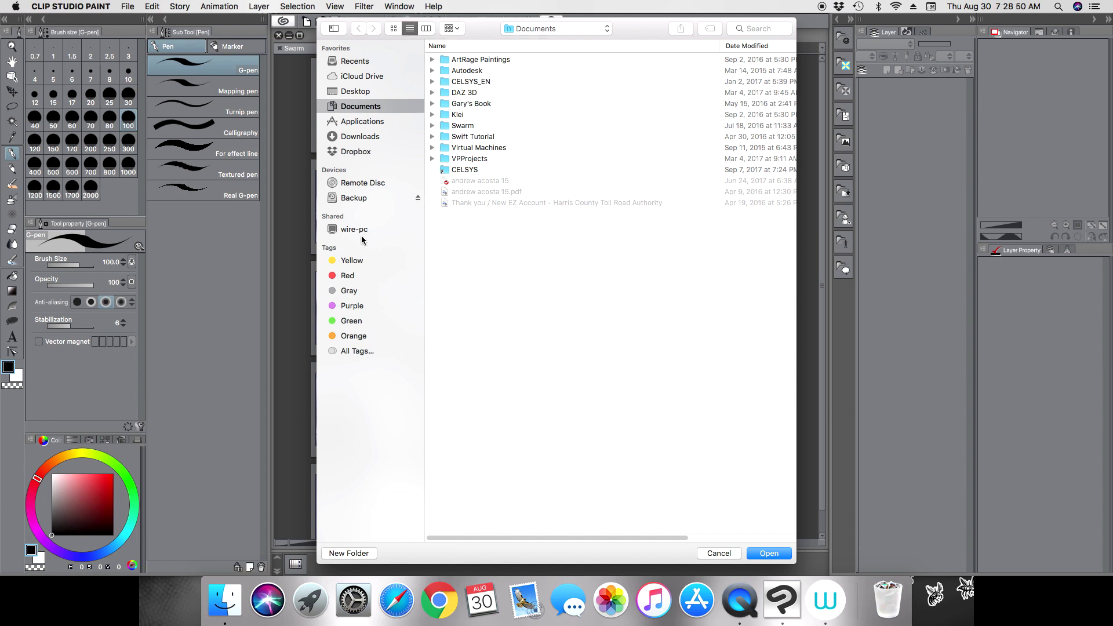
left_click(367, 92)
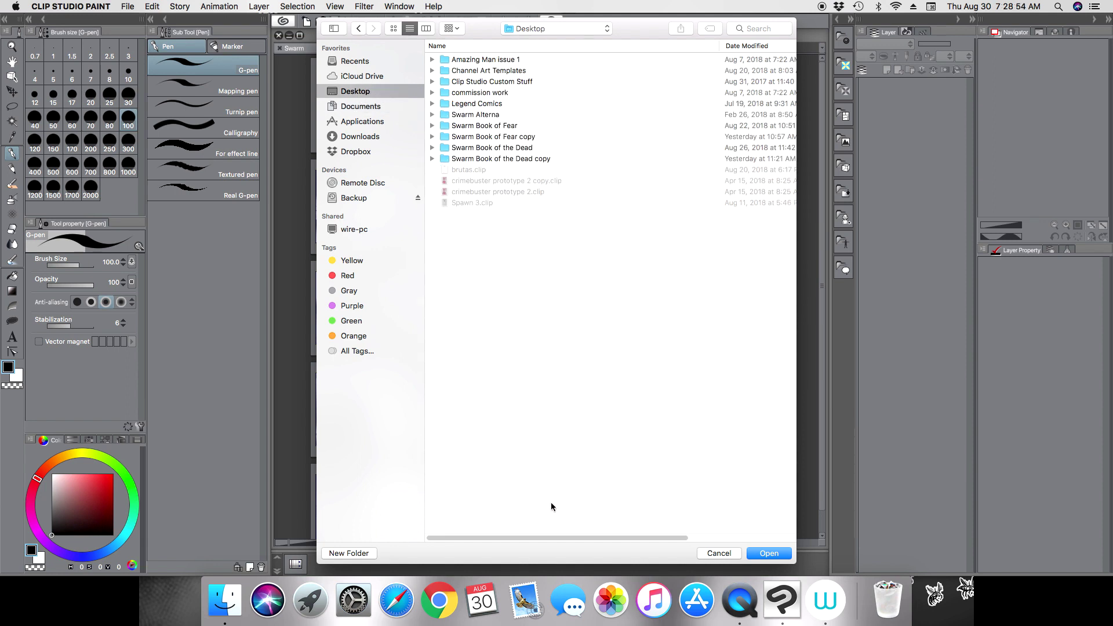
left_click(371, 550)
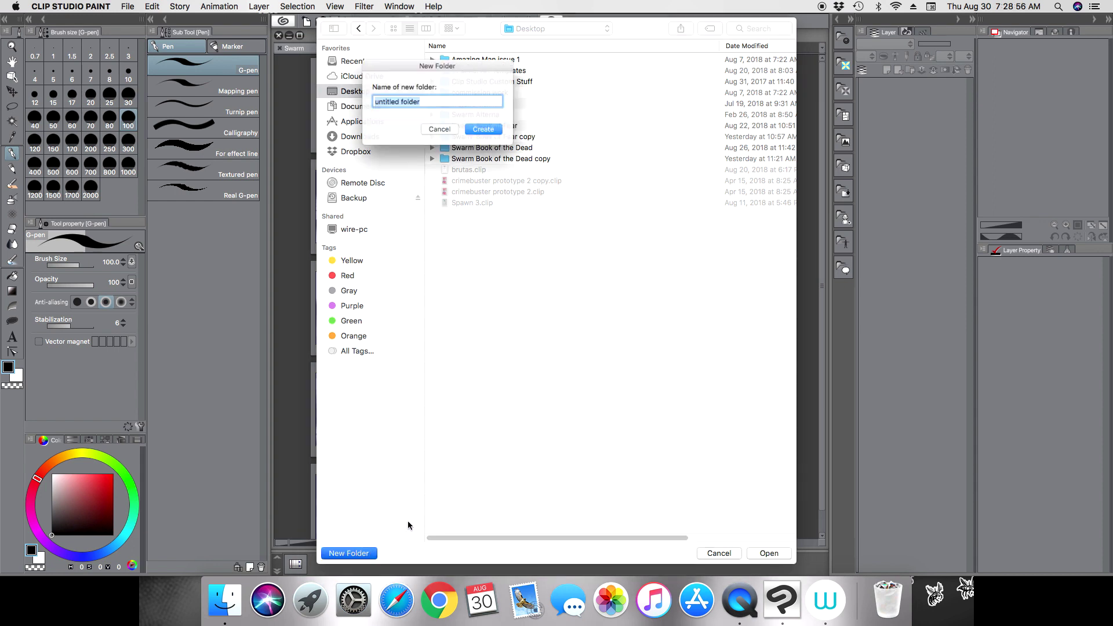
type("m")
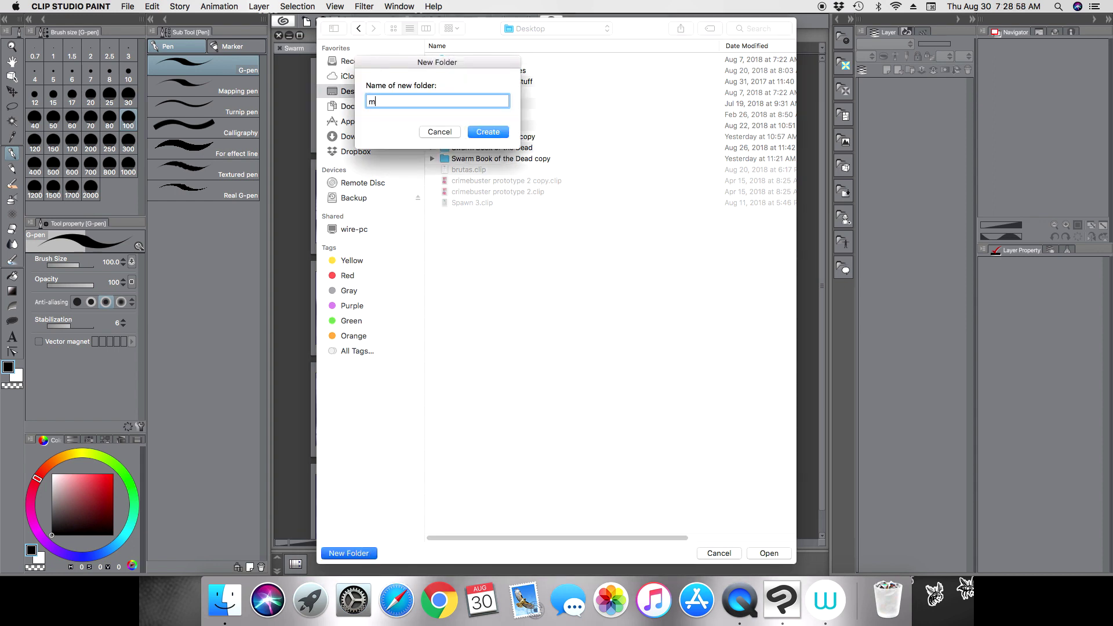
type("y comic")
left_click(494, 133)
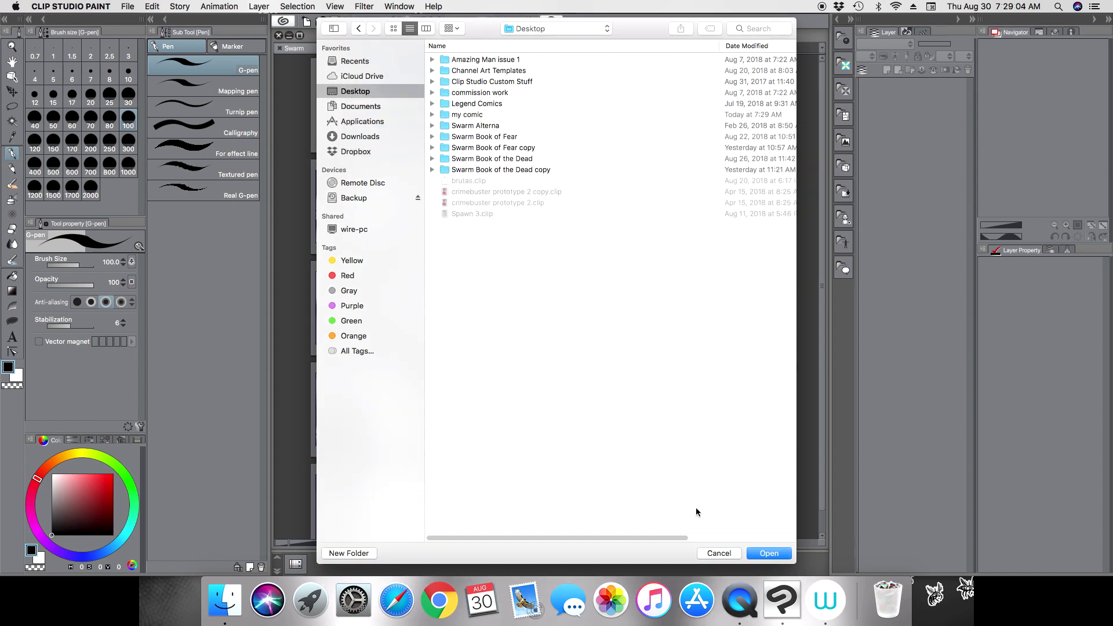
Set the export folder to "my comic" on the Desktop and the file format to .tif (TIFF)
left_click(772, 555)
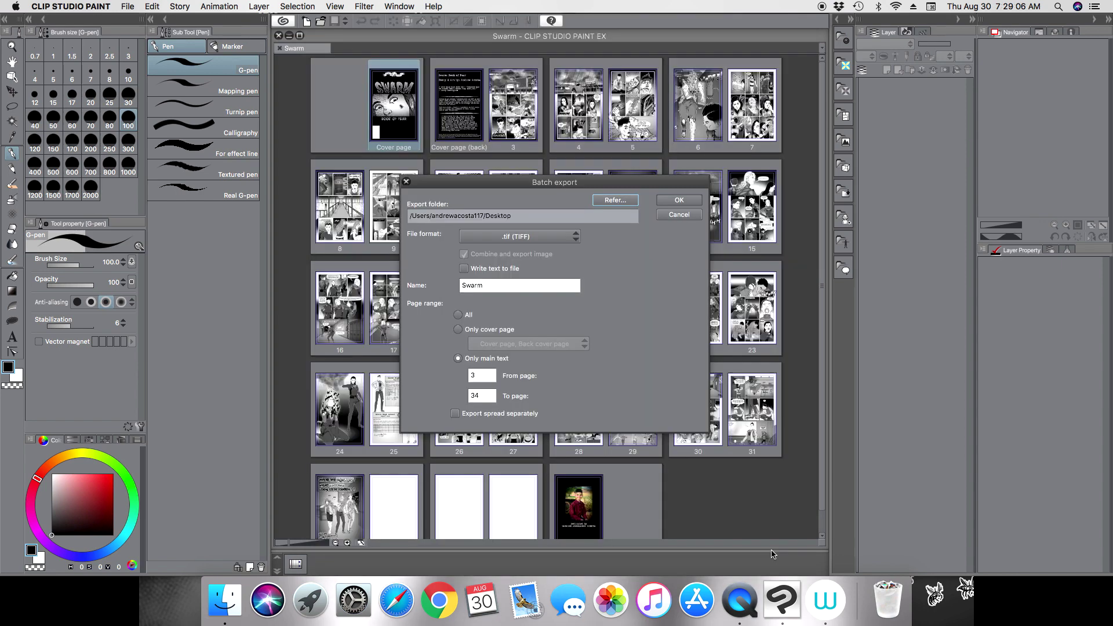
left_click(622, 200)
left_click(479, 115)
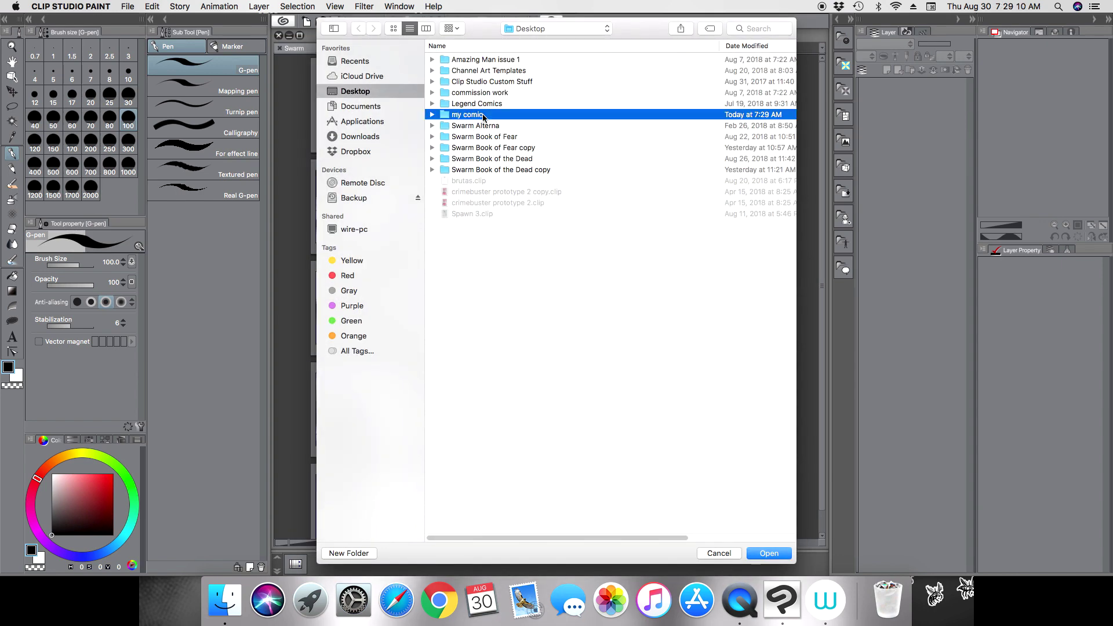
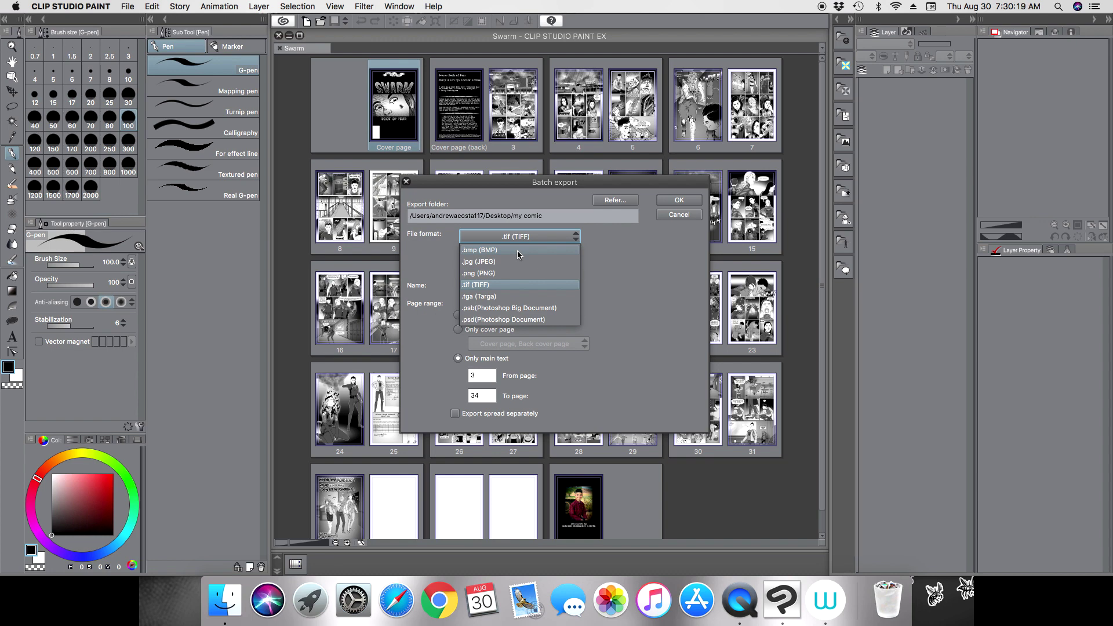
left_click(488, 285)
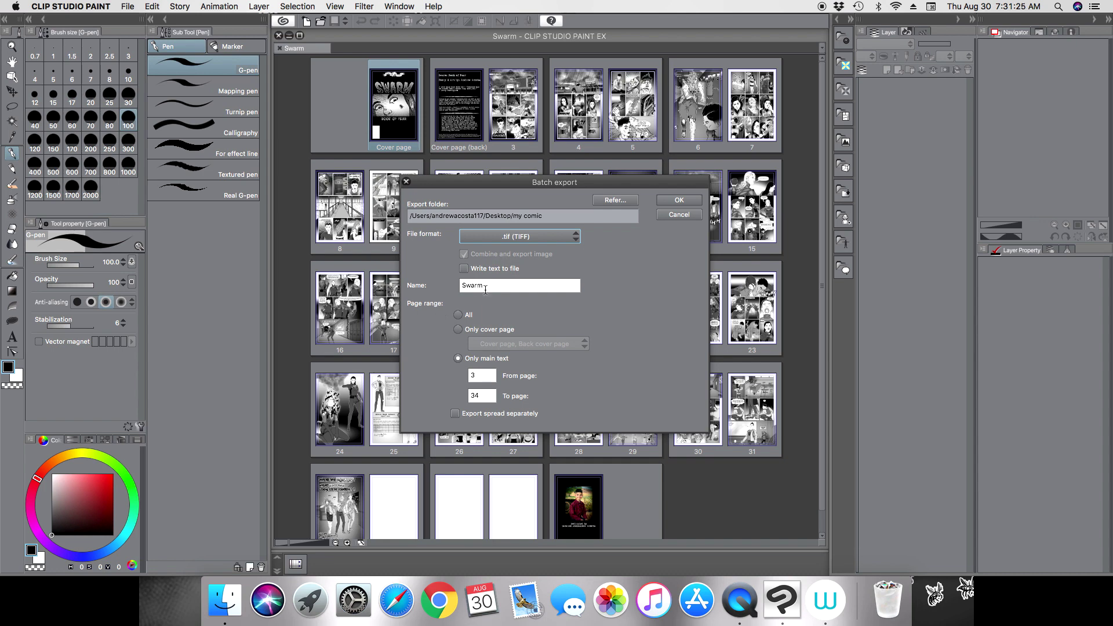
Try the page ranges All and Only cover page, switching the cover option between All cover pages and Cover page, Back cover page
left_click(459, 315)
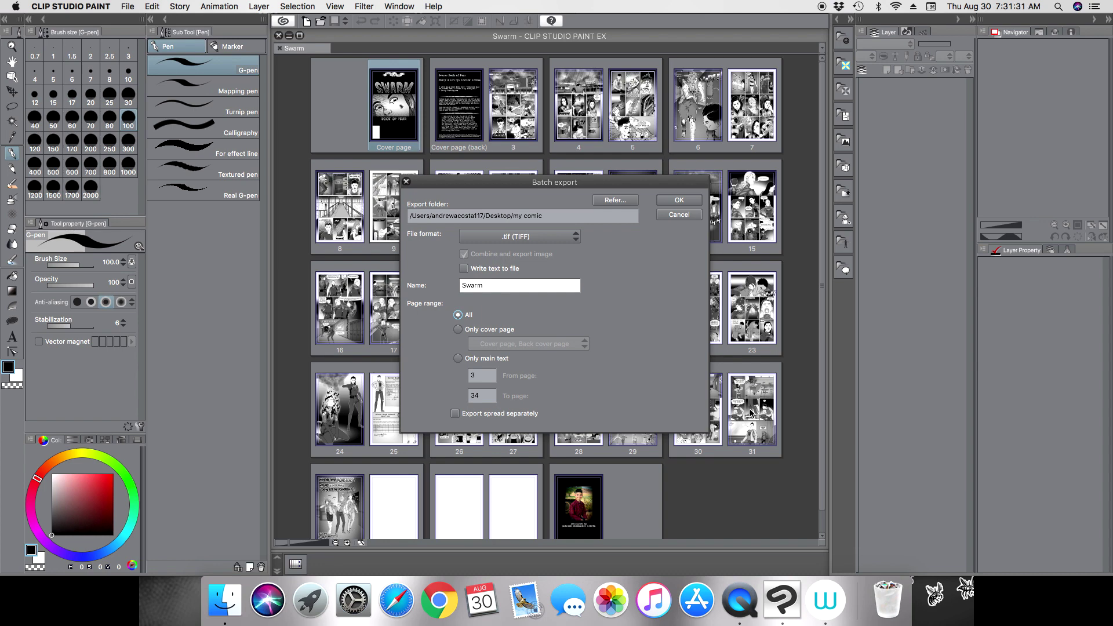
left_click(459, 329)
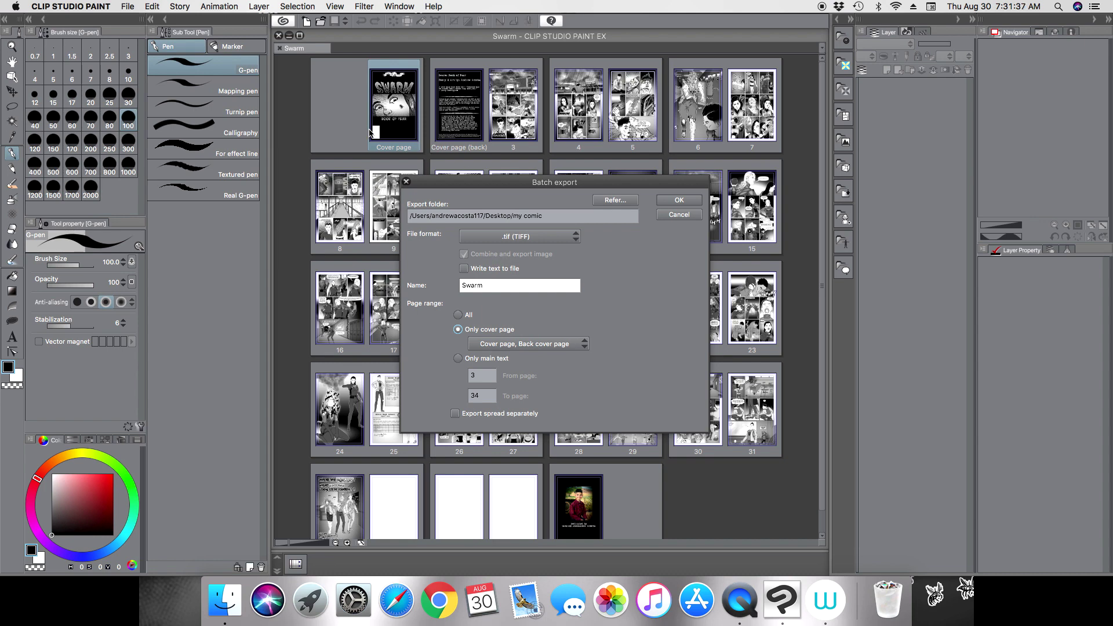
left_click(571, 346)
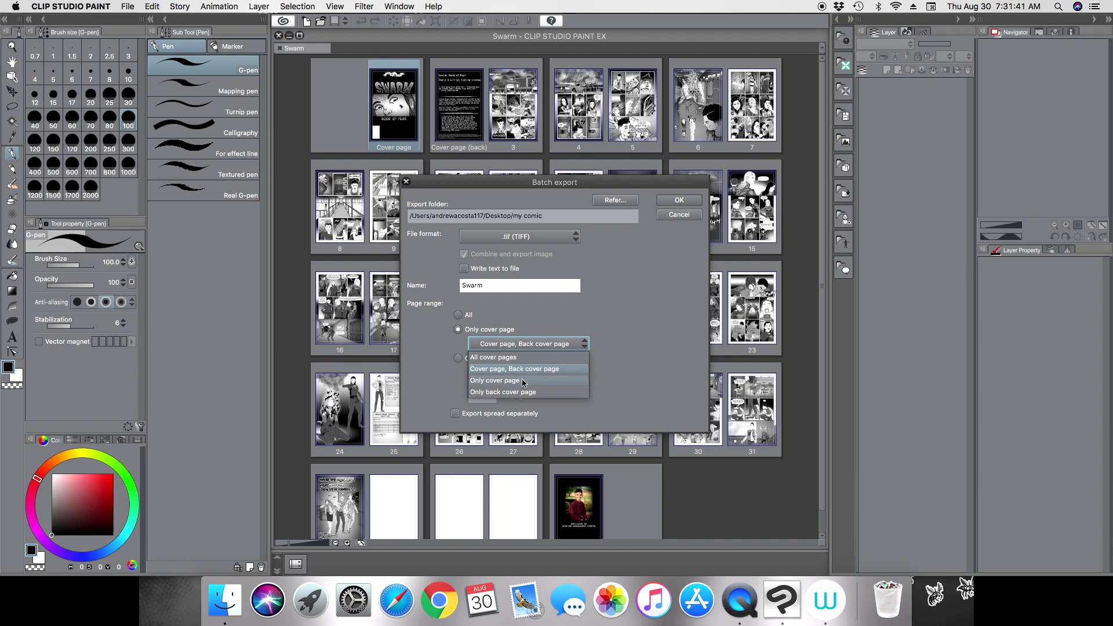
left_click(522, 357)
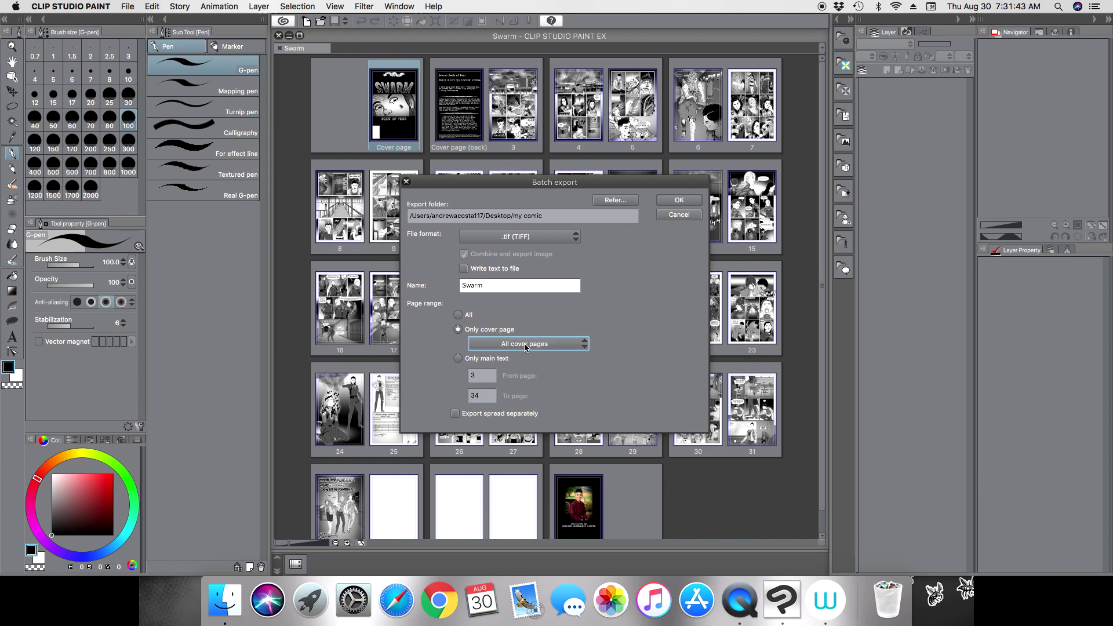
left_click(528, 346)
left_click(525, 369)
left_click(554, 346)
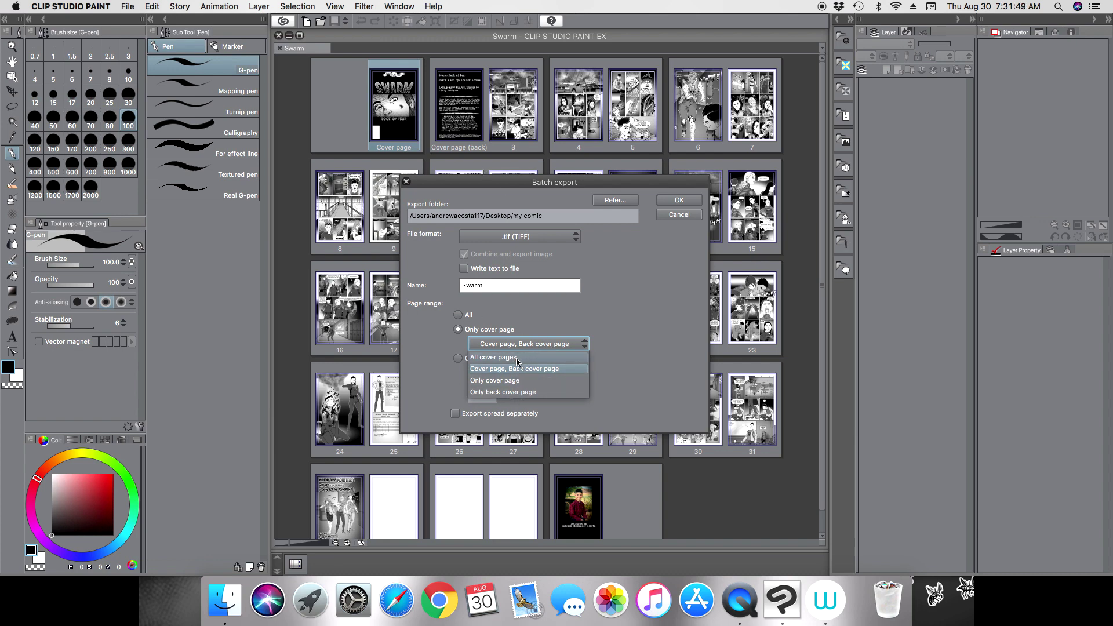
left_click(544, 356)
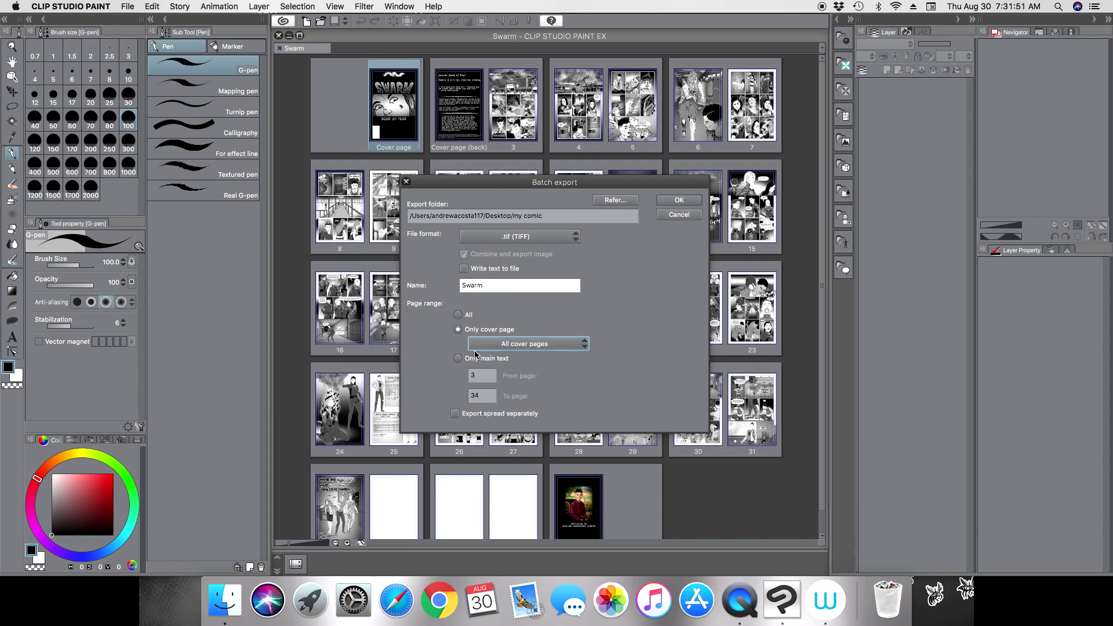
Limit the page range to only the main text from page 3 to page 7 and accept the batch export settings
left_click(458, 360)
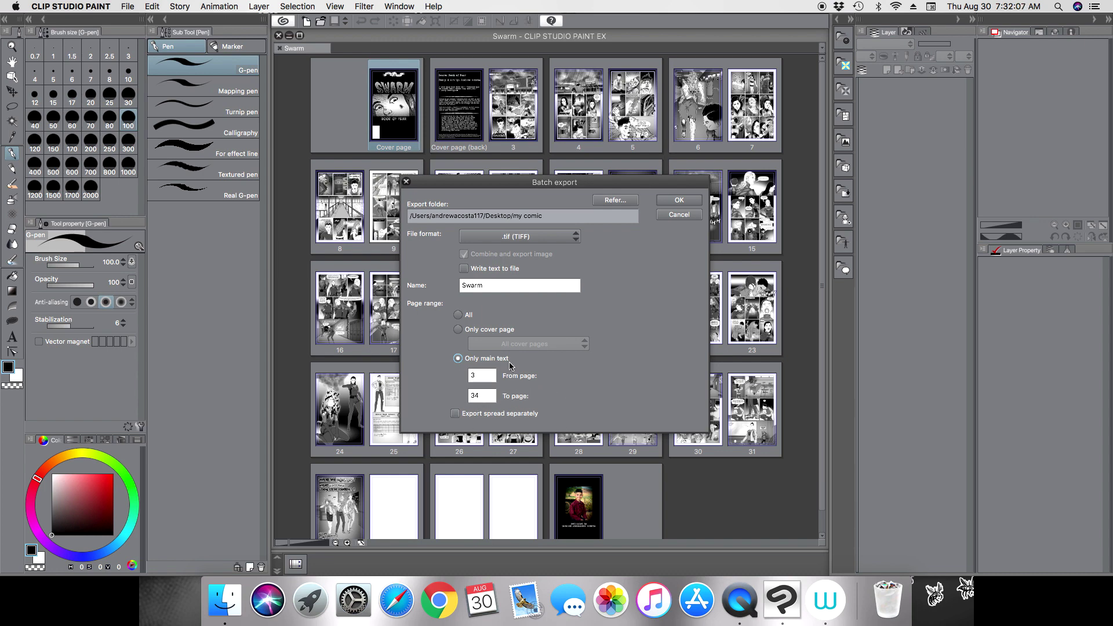
double_click(476, 397)
type("7")
left_click(683, 201)
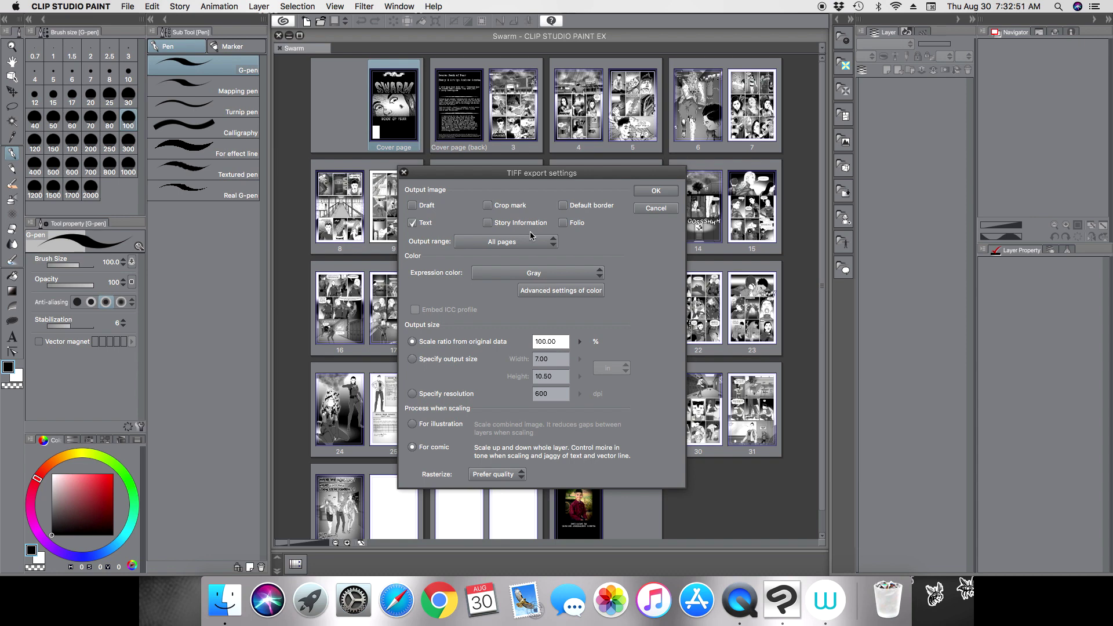
Set the TIFF output range to All pages and the expression color to Gray
left_click(496, 247)
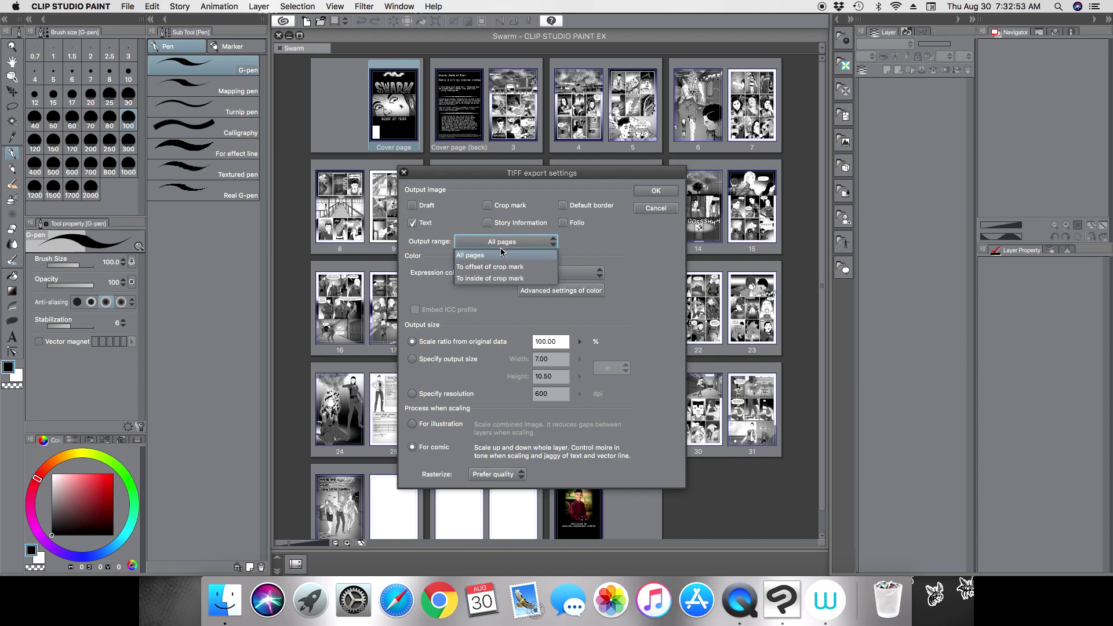
left_click(543, 250)
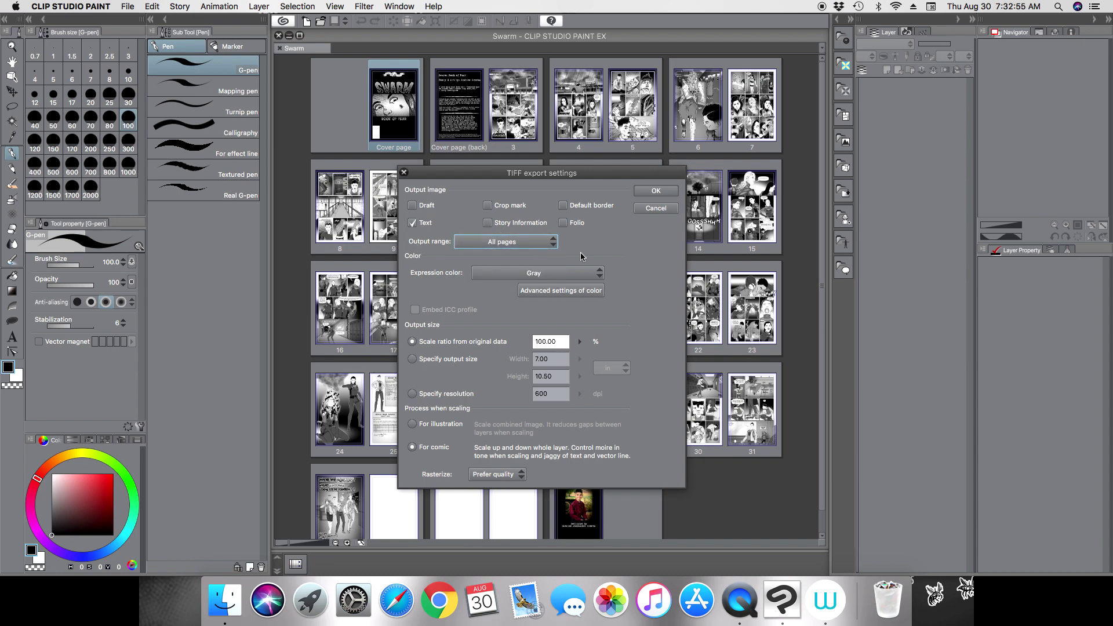
left_click(502, 273)
left_click(499, 321)
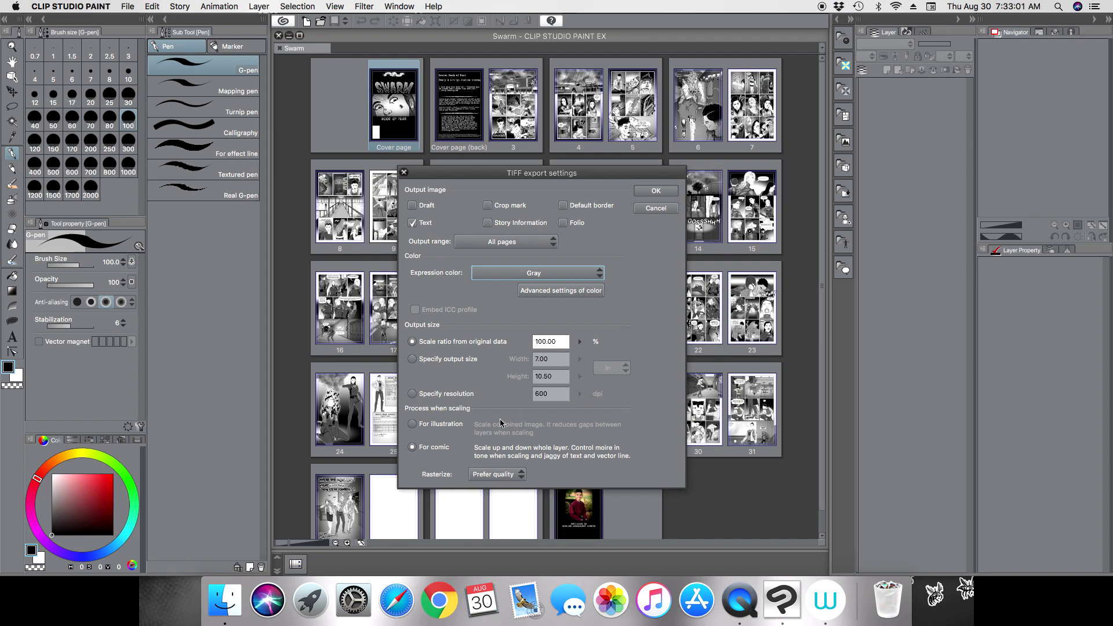
left_click(504, 244)
left_click(506, 254)
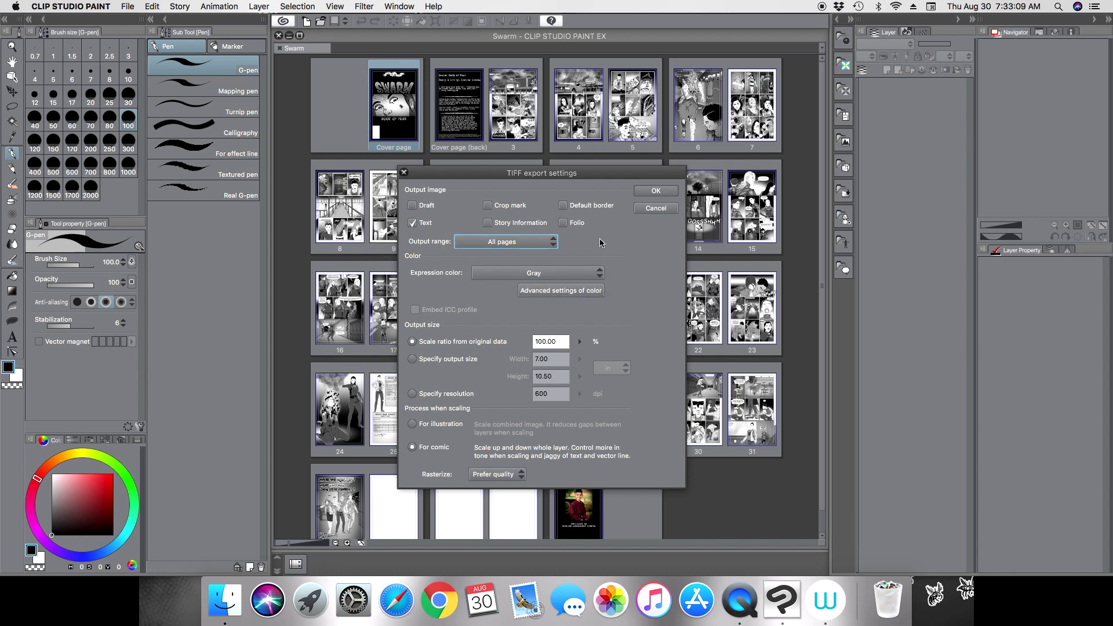
left_click(580, 272)
left_click(501, 326)
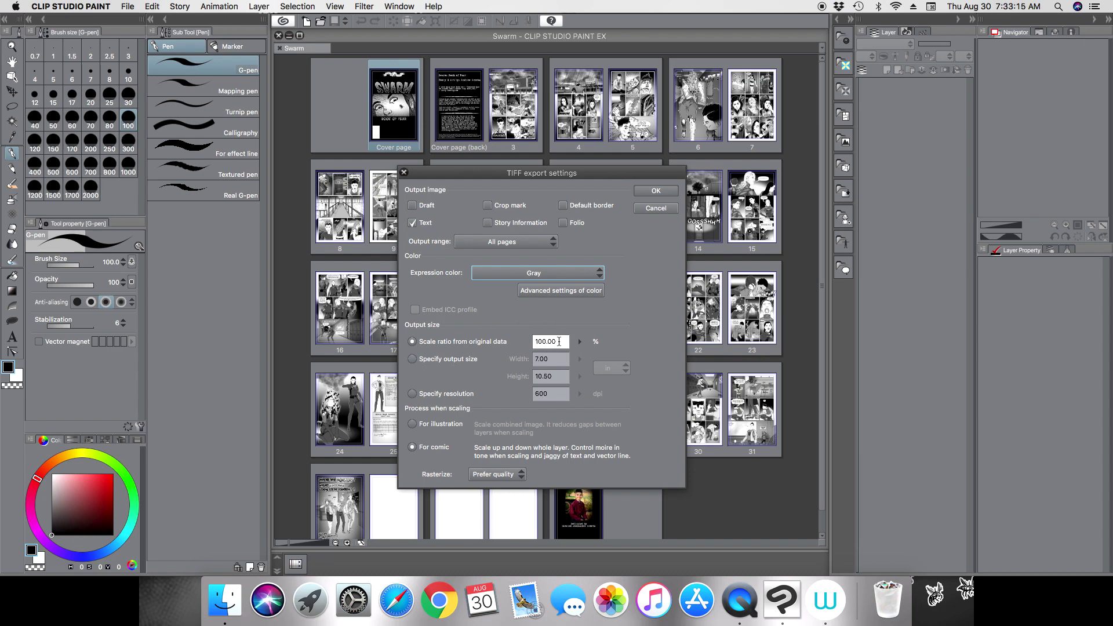
Set the scaling process to For comic with rasterizing on Prefer quality, and run the TIFF export
left_click(412, 447)
left_click(497, 475)
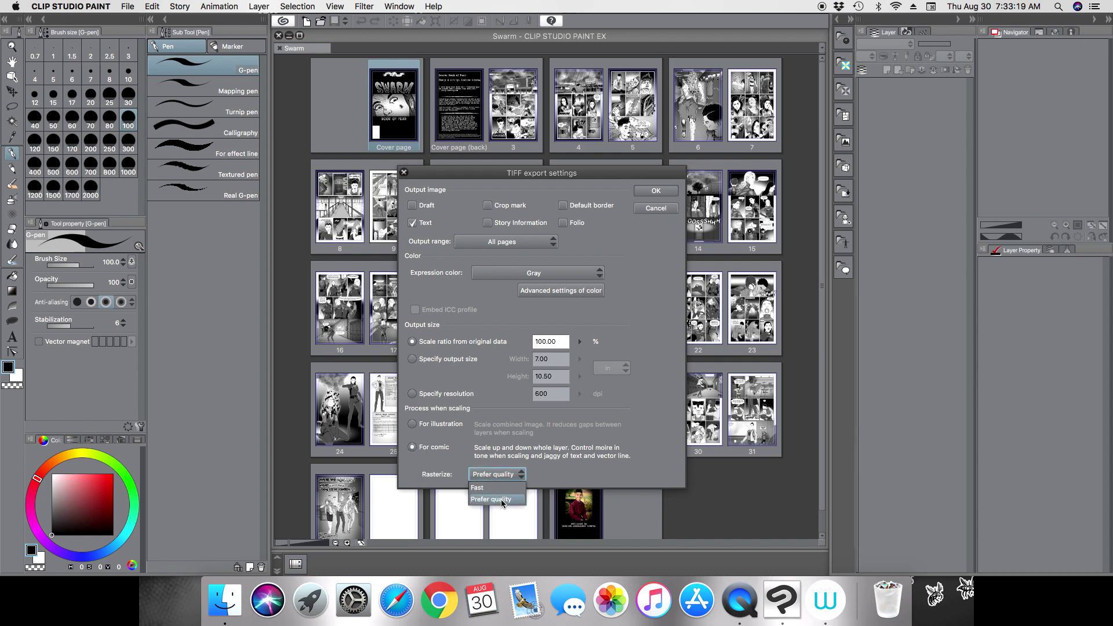
left_click(504, 500)
left_click(656, 191)
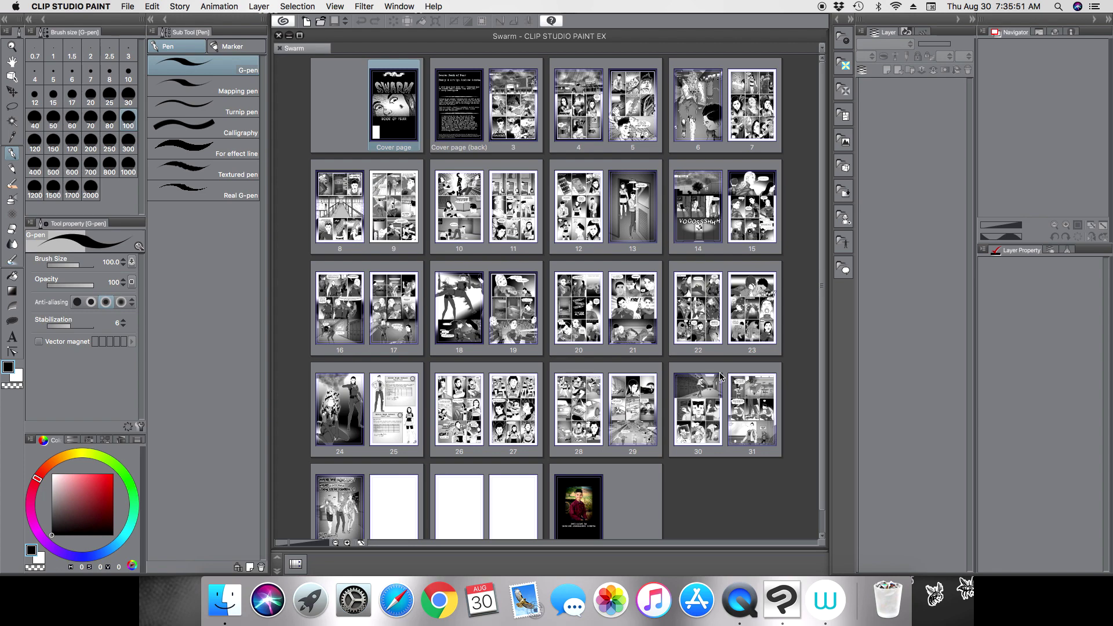
Switch to the Finder desktop and open the "my comic" folder
left_click(290, 36)
key("super+h")
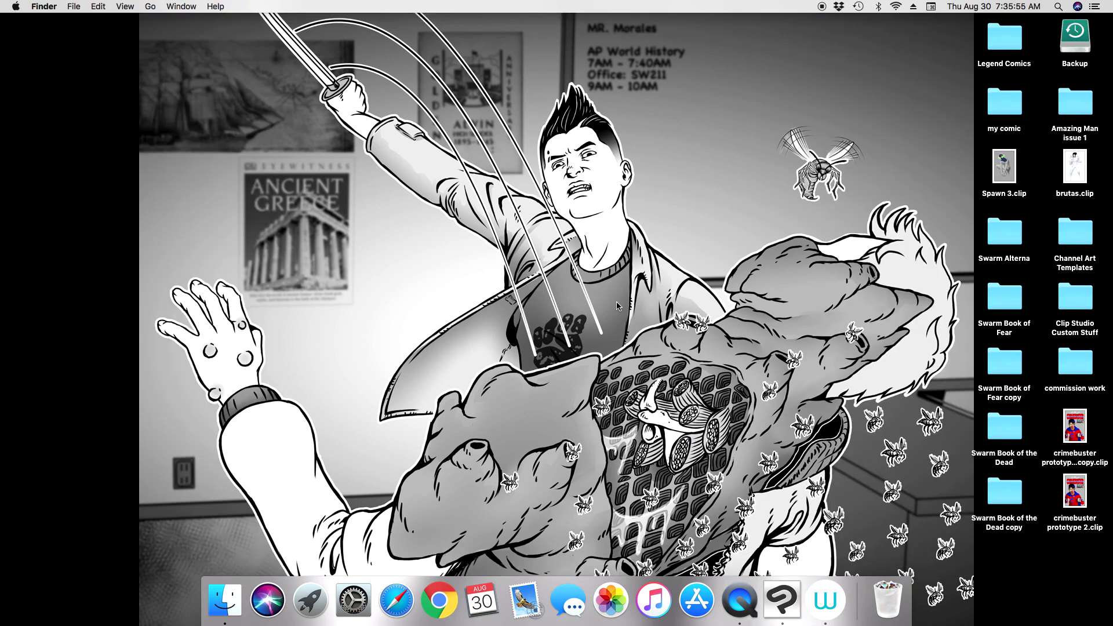
left_click(1008, 109)
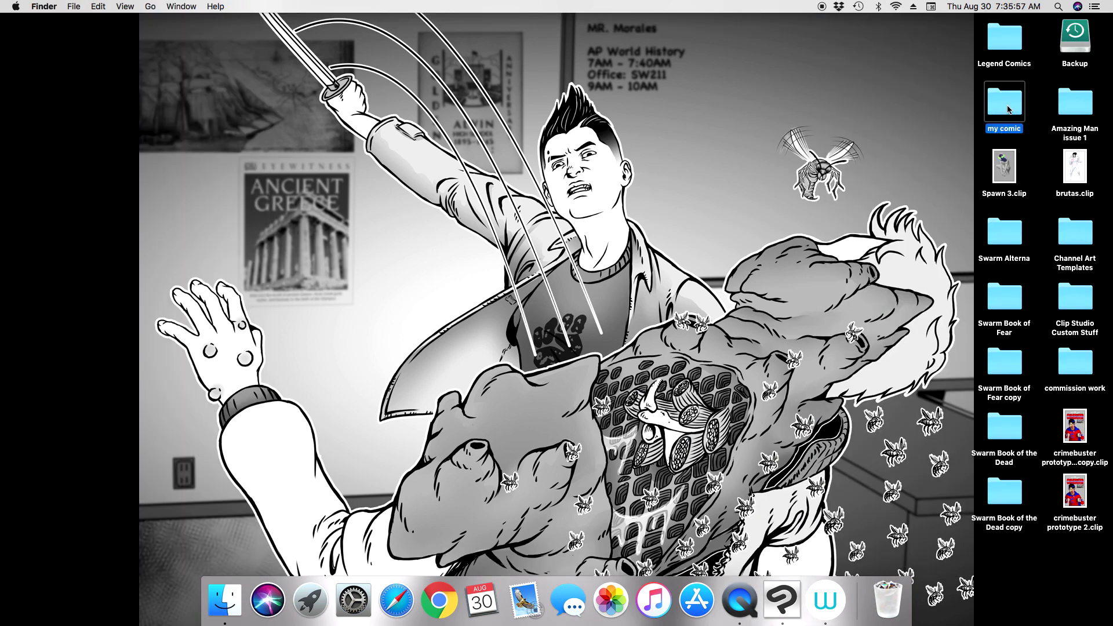
double_click(1009, 109)
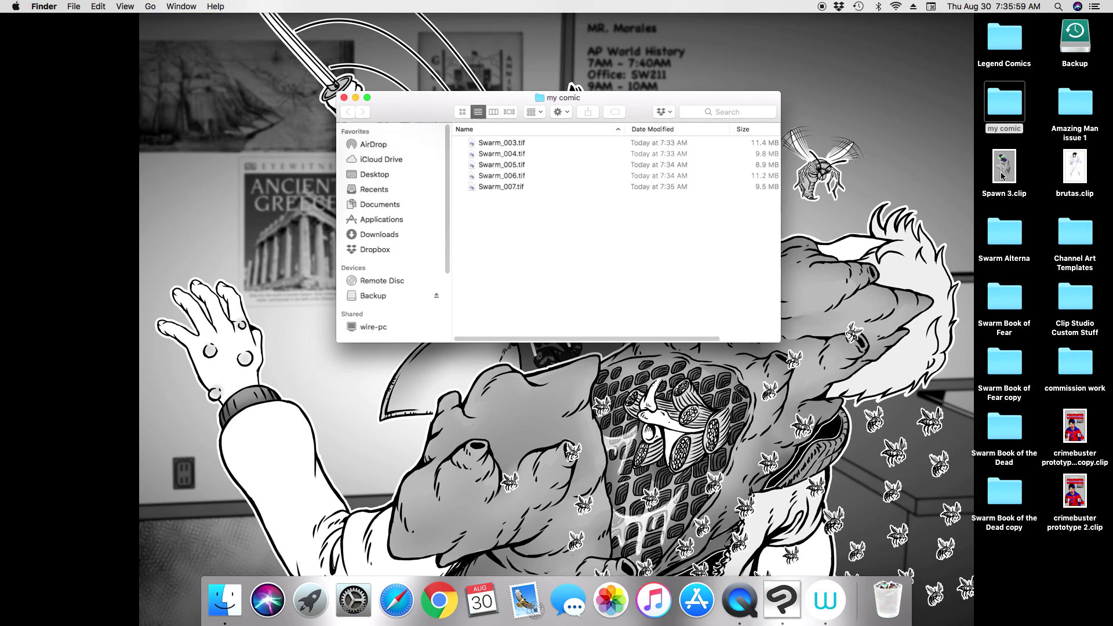
Open the exported pages Swarm_003.tif, Swarm_004.tif, Swarm_005.tif and Swarm_007.tif to check how they look
double_click(513, 144)
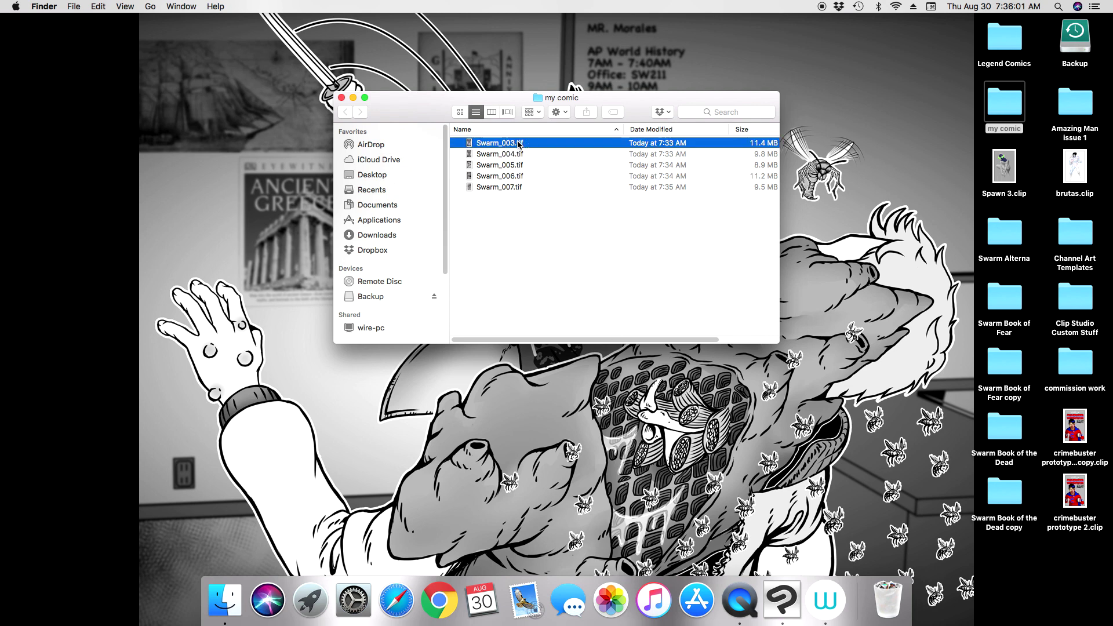
left_click_drag(632, 96, 788, 88)
double_click(679, 147)
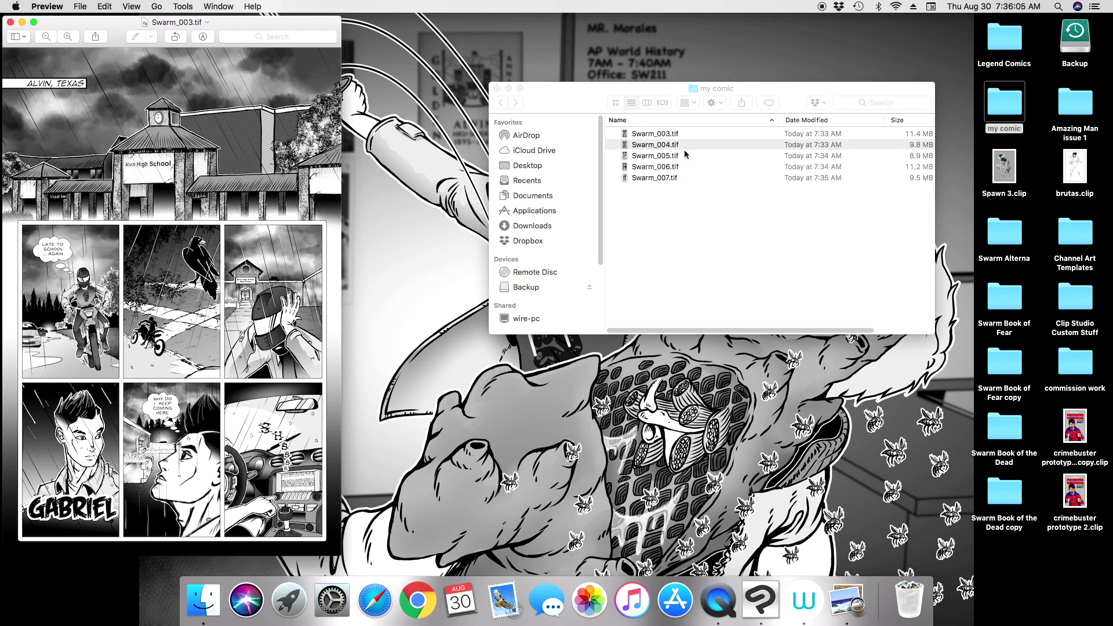
left_click(683, 158)
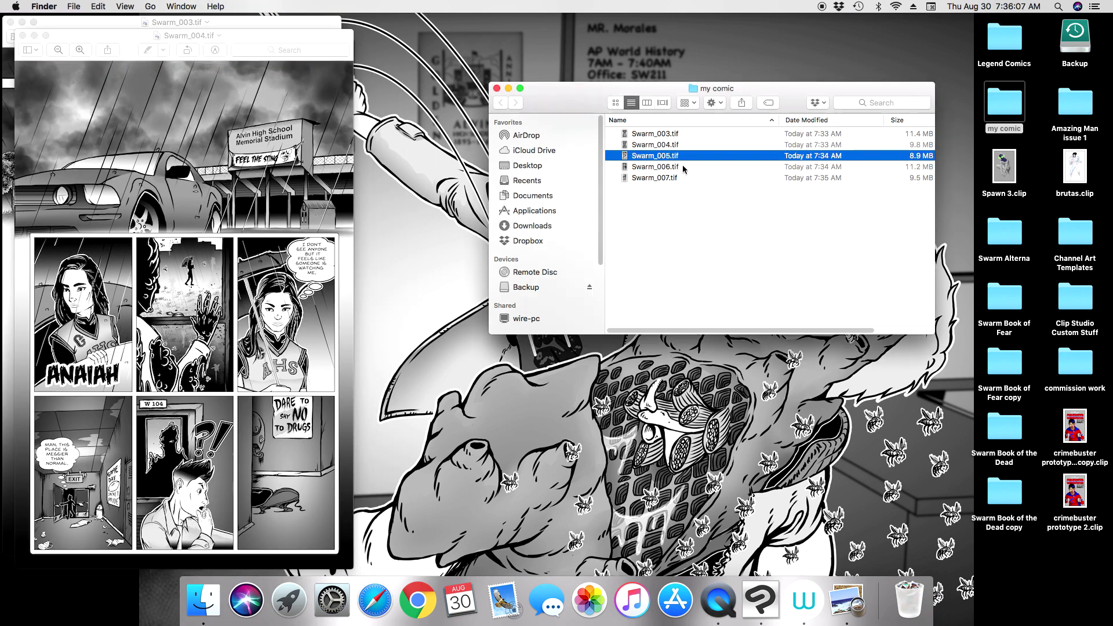
double_click(684, 156)
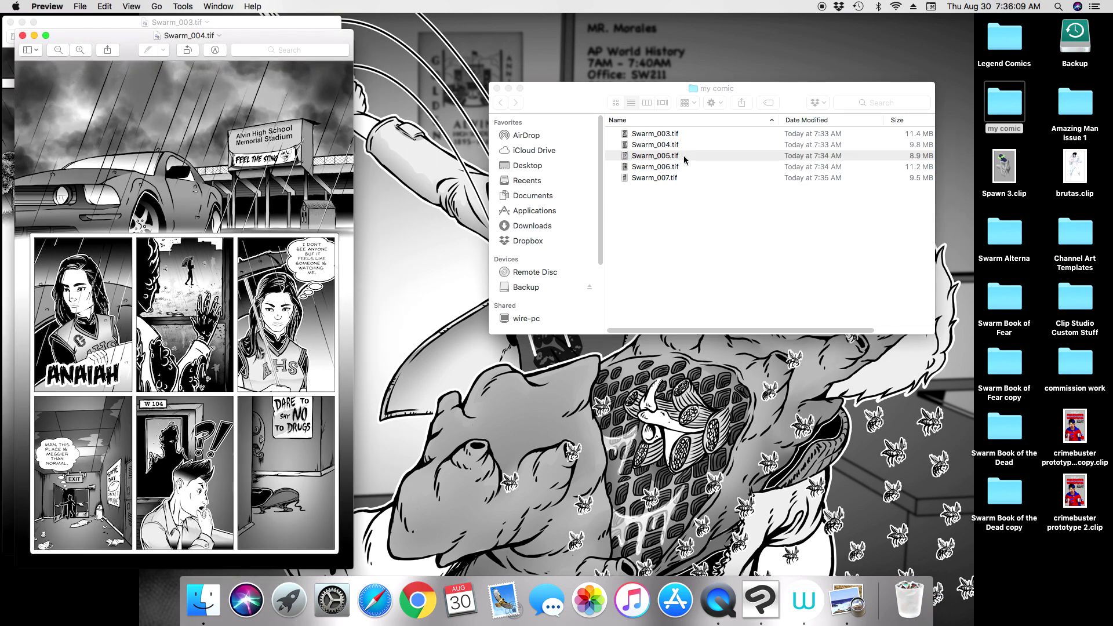
left_click(683, 167)
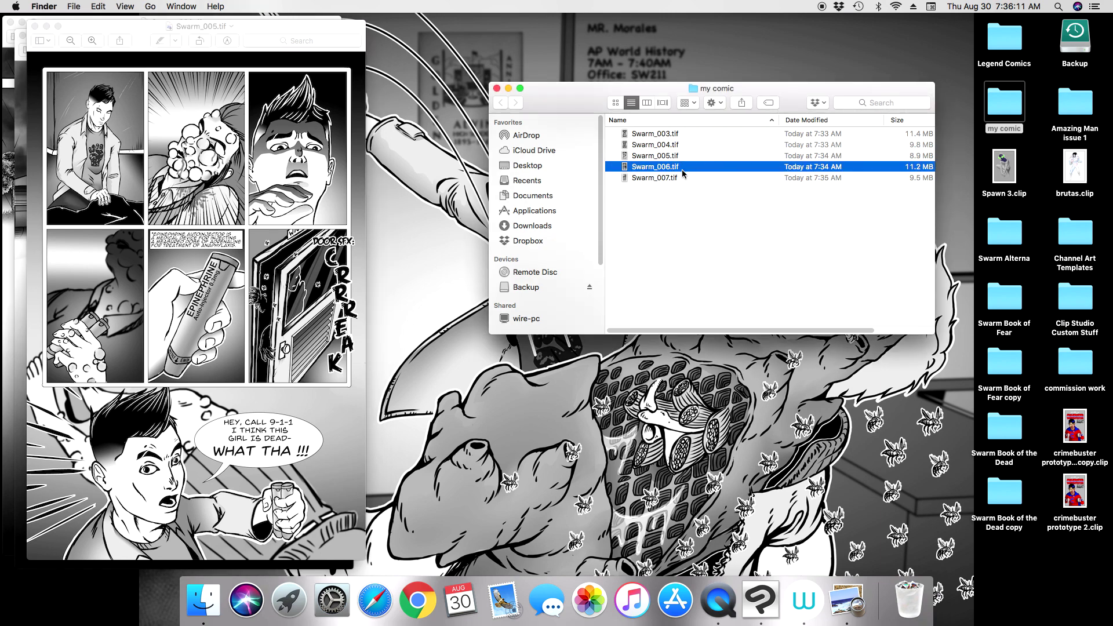
left_click(678, 178)
double_click(678, 178)
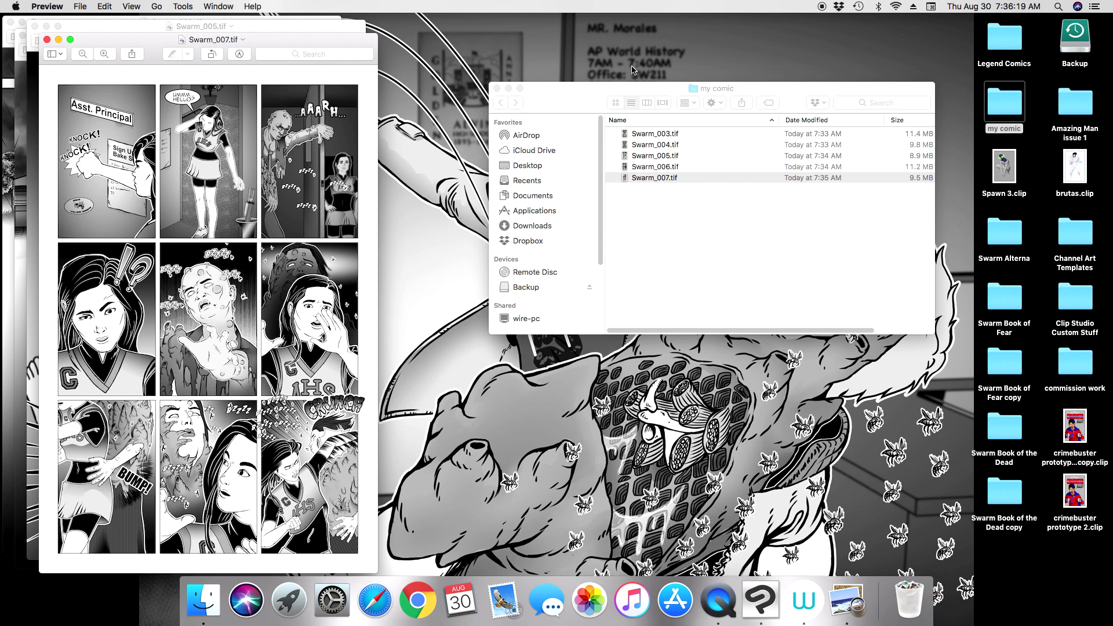
Close all the open Swarm page previews and the "my comic" folder window
left_click(47, 39)
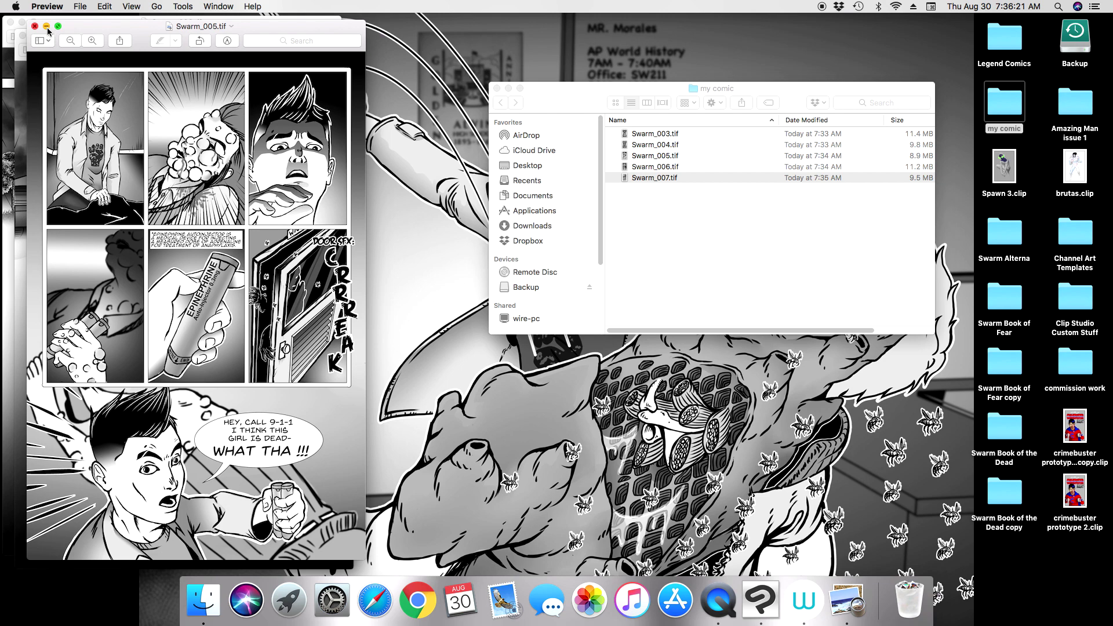
left_click(35, 27)
left_click(28, 34)
left_click(13, 24)
left_click(70, 35)
left_click(497, 88)
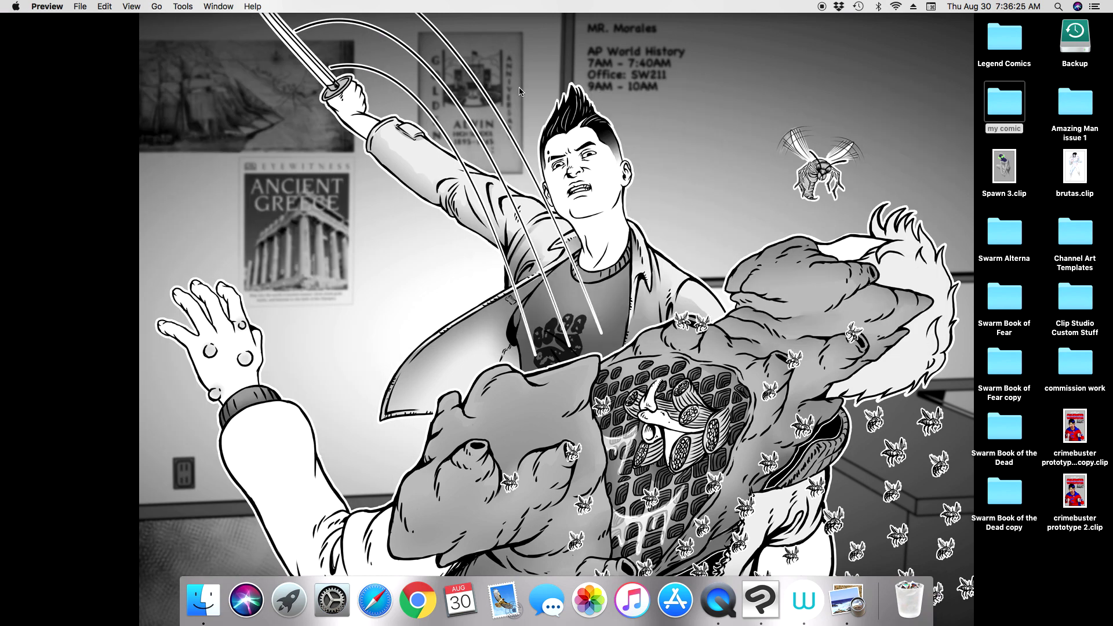
Switch to Clip Studio Paint and open Swarm Book of the Dead.cmc from the Desktop folder "Swarm Book of the Dead copy"
left_click(741, 598)
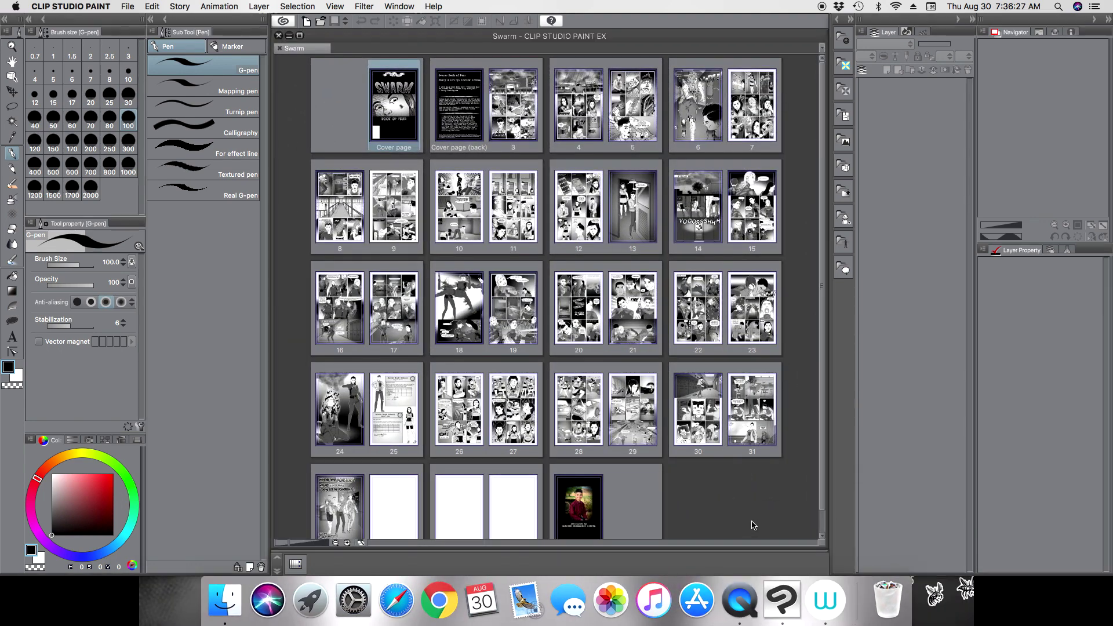
left_click(128, 8)
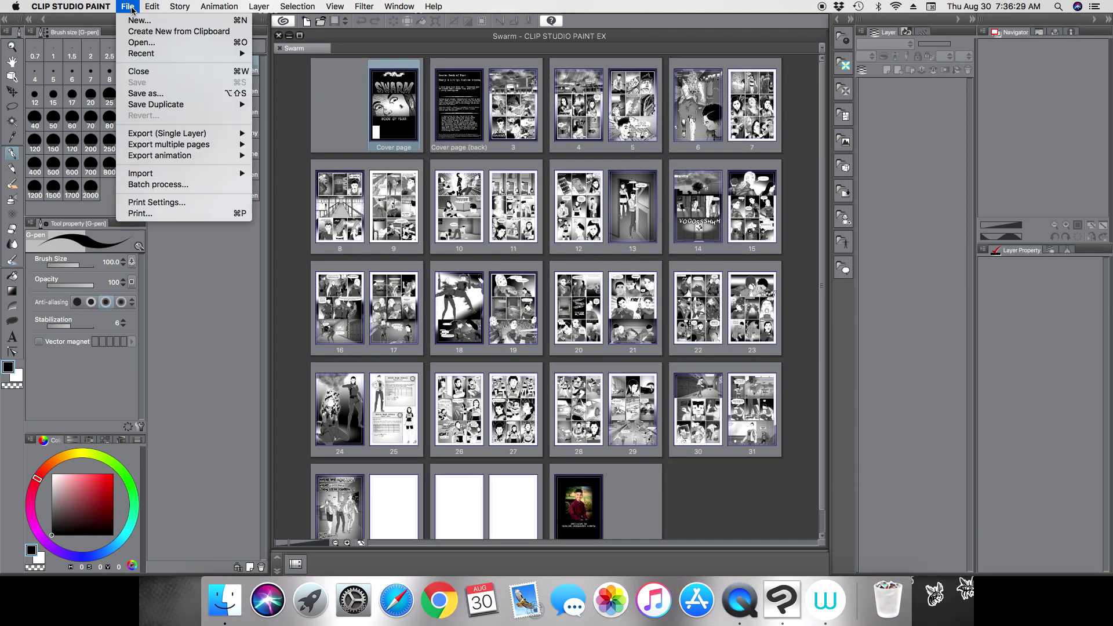
left_click(144, 42)
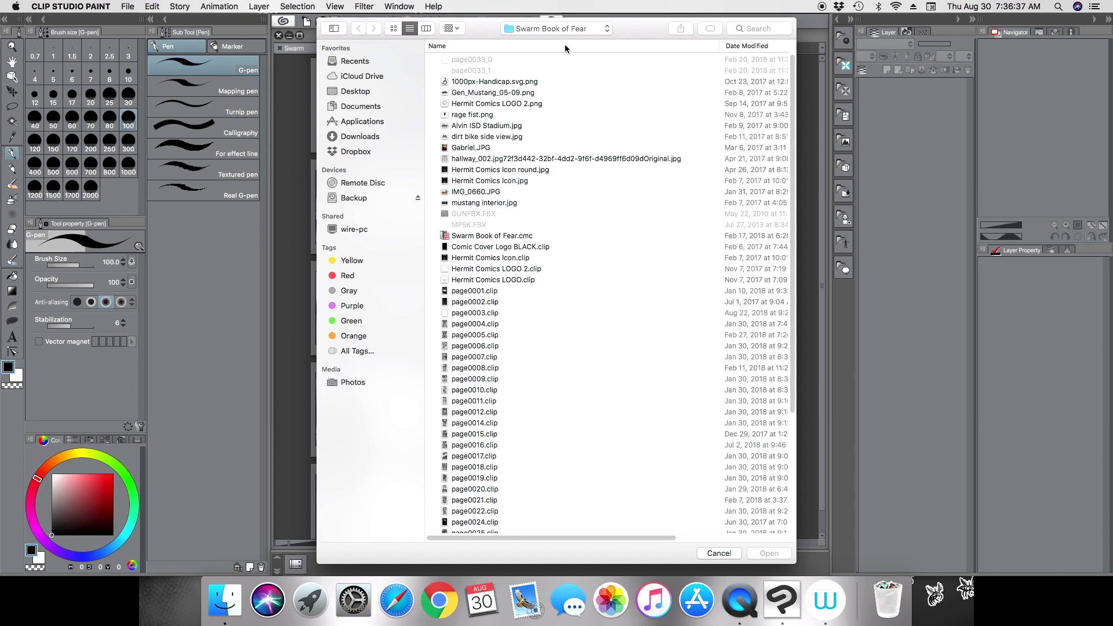
left_click(377, 93)
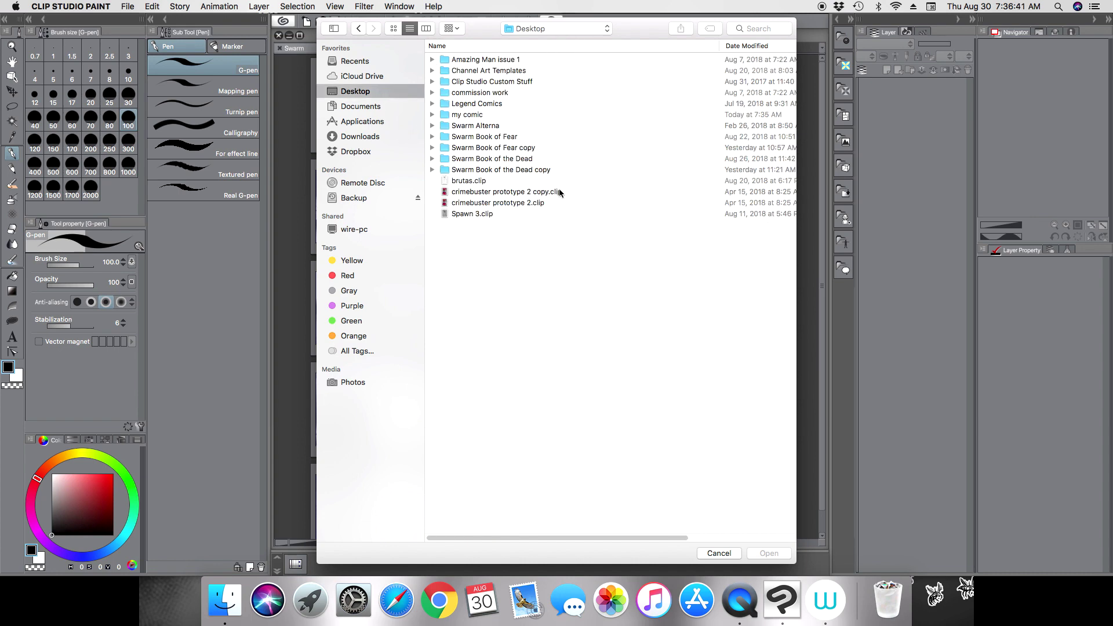
double_click(526, 170)
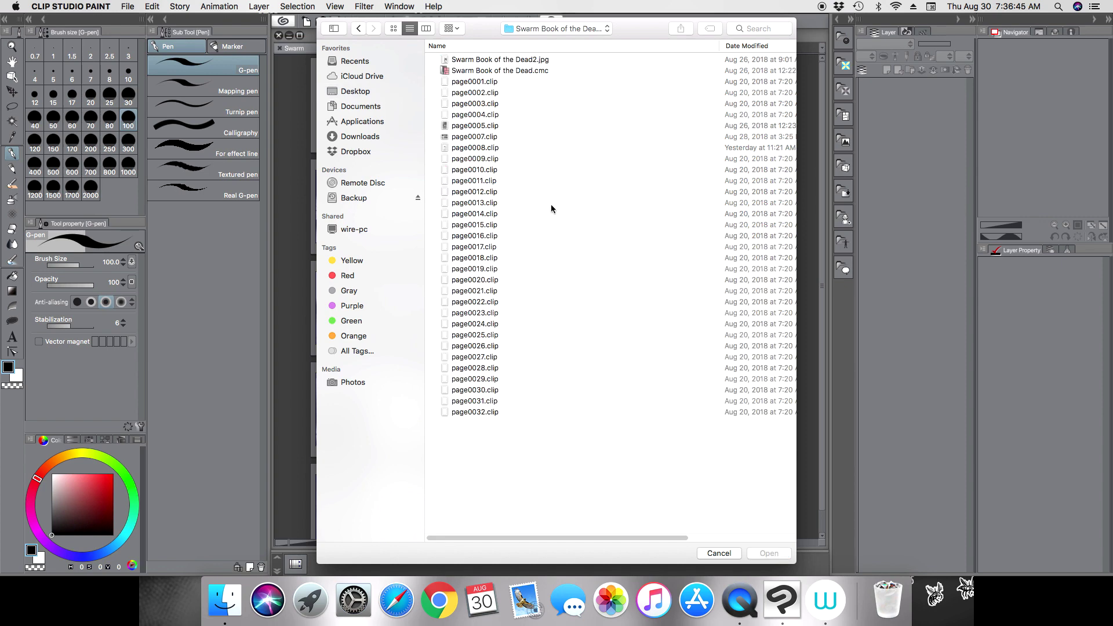
double_click(498, 71)
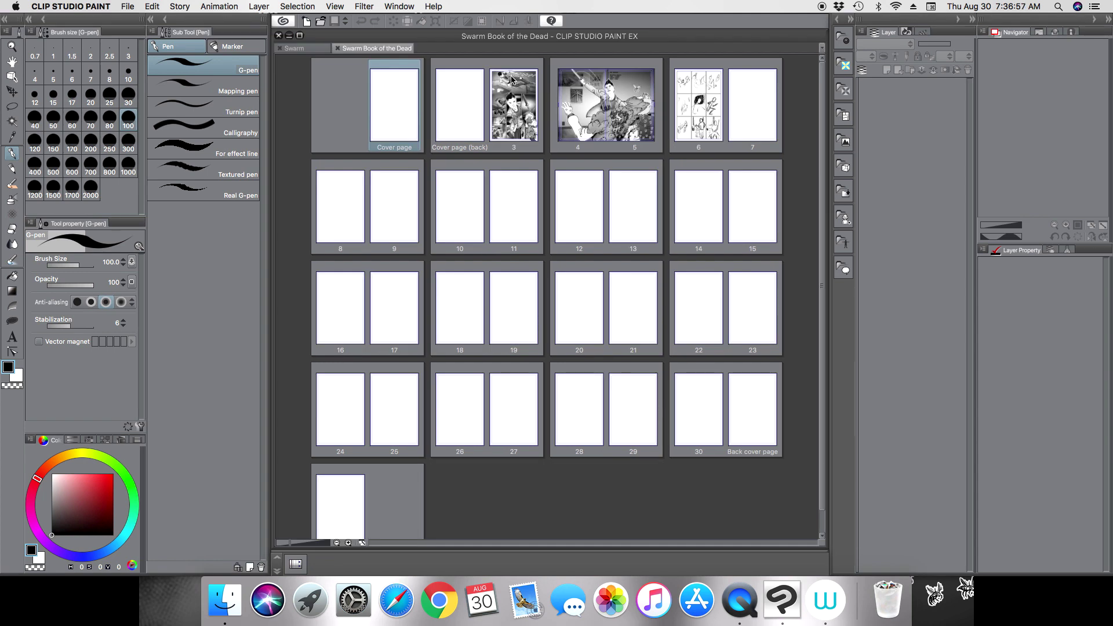
Select page 3 and the two-page spread of pages 4 and 5 to look at them in the page overview
left_click(528, 124)
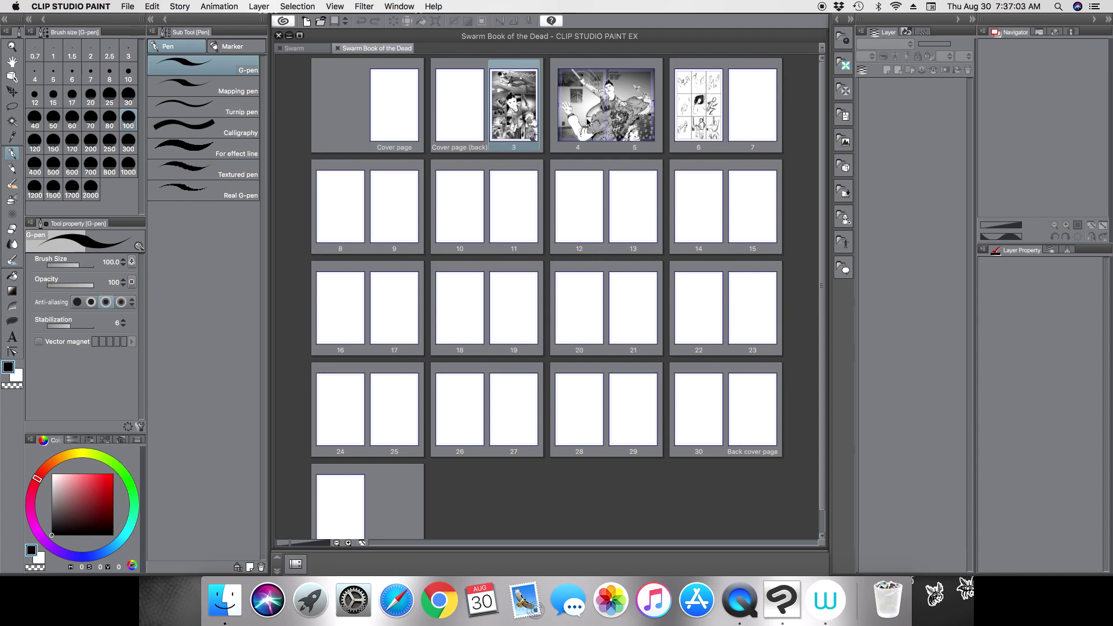
left_click(581, 151)
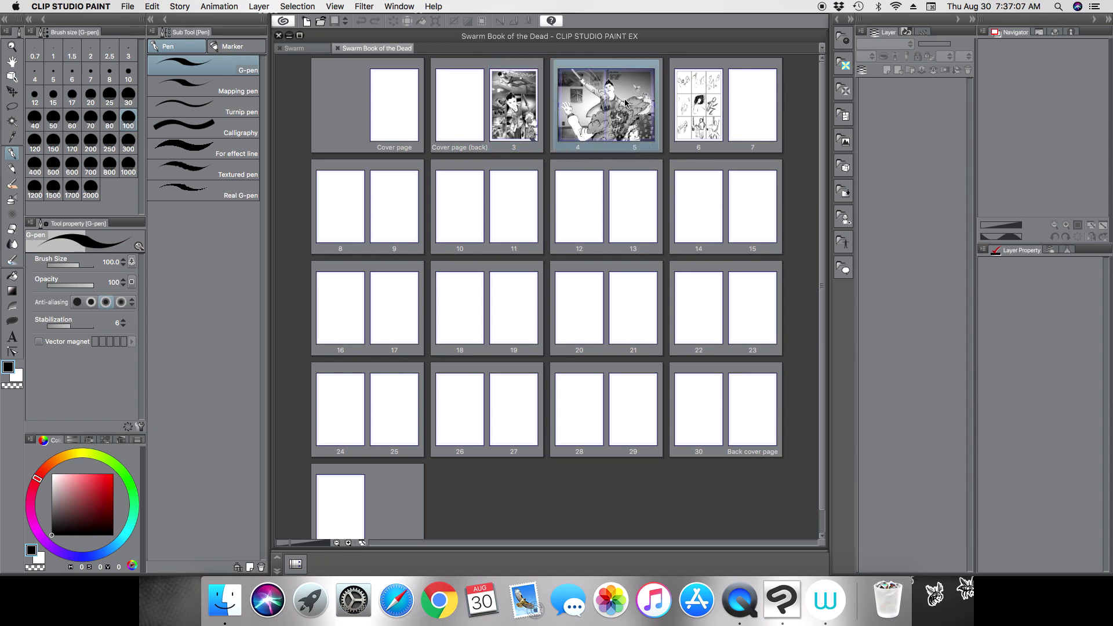
double_click(619, 330)
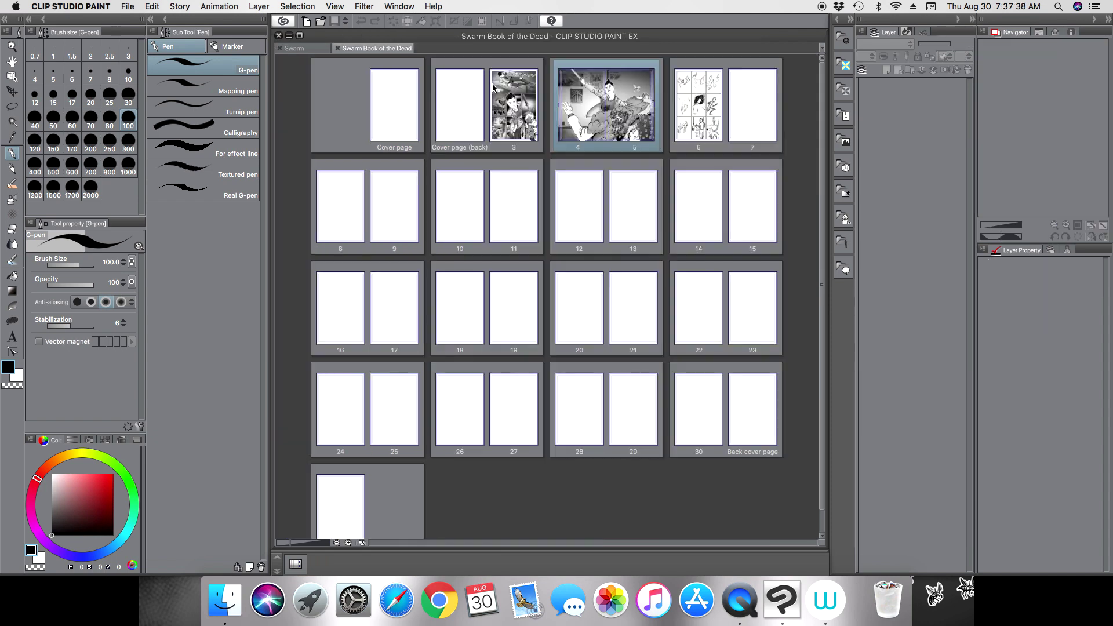
Start a batch export of multiple pages for Swarm Book of the Dead and set the export name to Swarm2
left_click(409, 48)
left_click(130, 8)
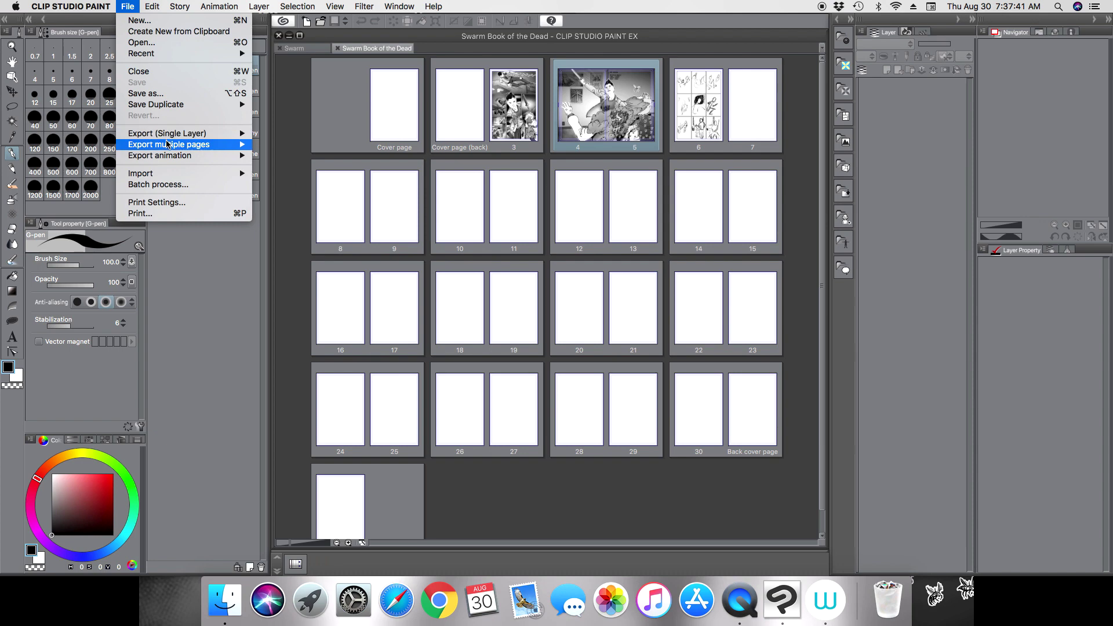
mouse_move(163, 146)
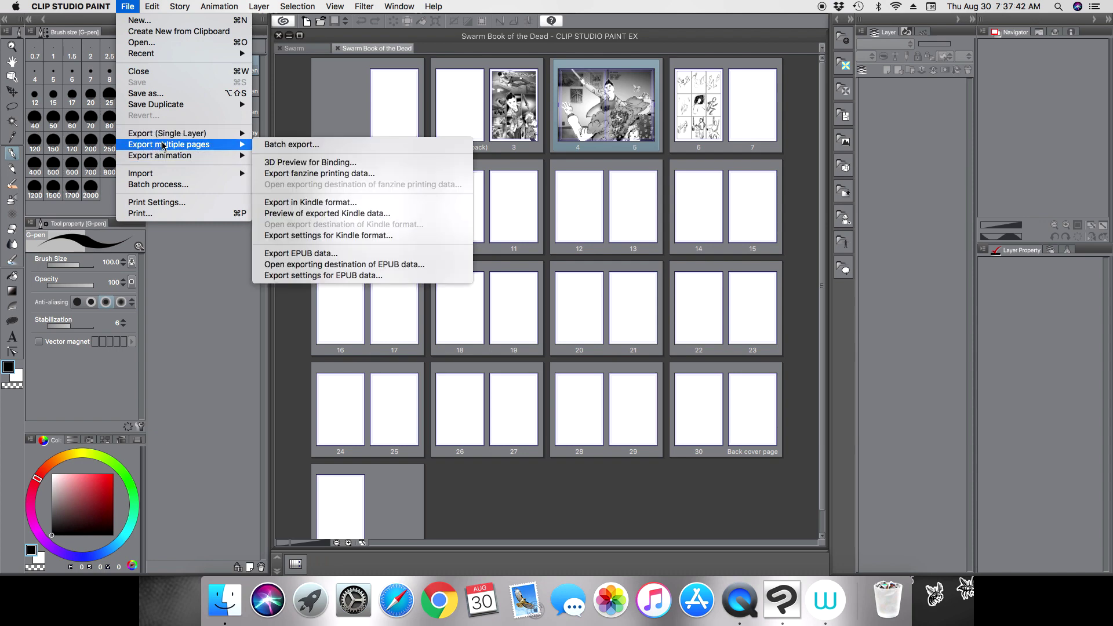
left_click(301, 147)
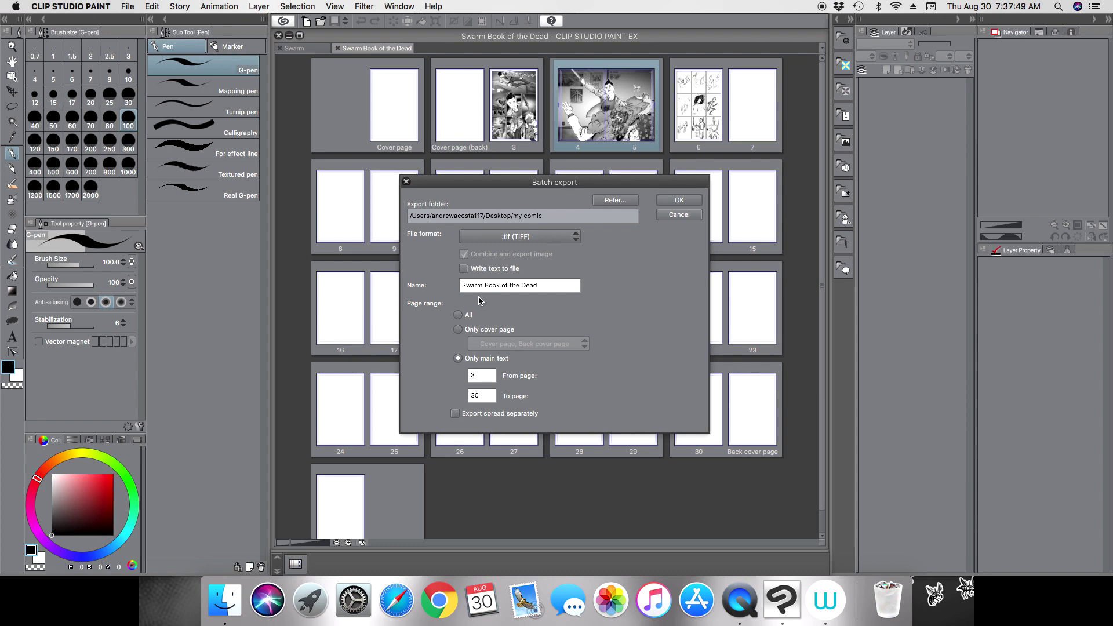
left_click(543, 285)
key("BackSpace")
key("BackSpace")
key("BackSpace")
key("BackSpace")
key("BackSpace")
key("BackSpace")
key("BackSpace")
key("BackSpace")
key("BackSpace")
key("BackSpace")
key("BackSpace")
key("BackSpace")
key("BackSpace")
key("BackSpace")
key("BackSpace")
key("BackSpace")
key("BackSpace")
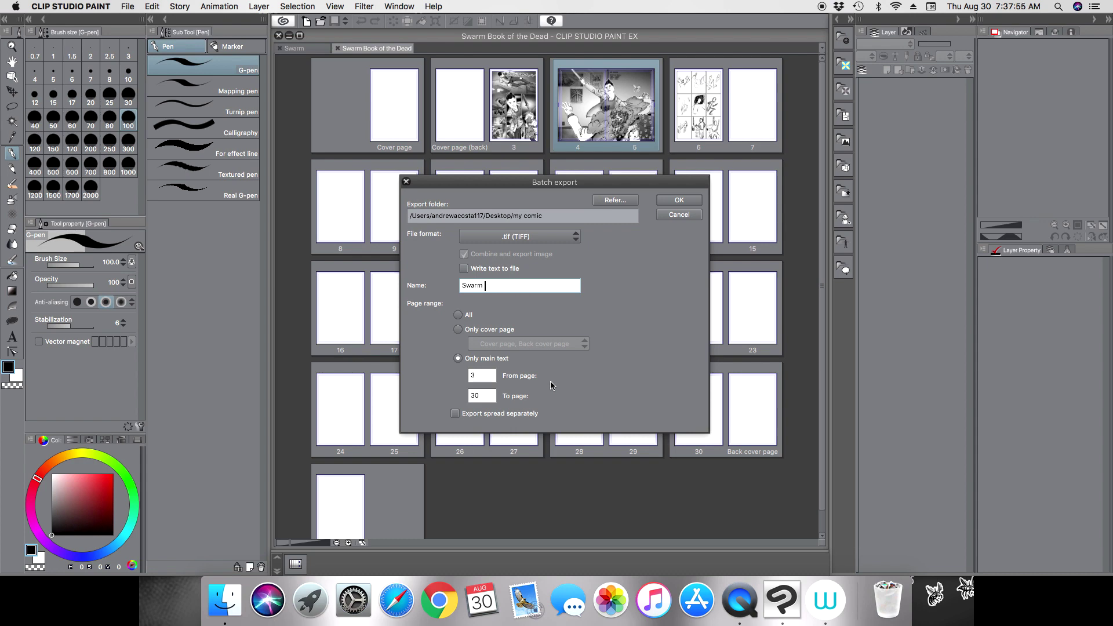
type("2")
End the main-text page range at page 5, export spreads separately, and run the TIFF export with the gray comic settings
double_click(483, 396)
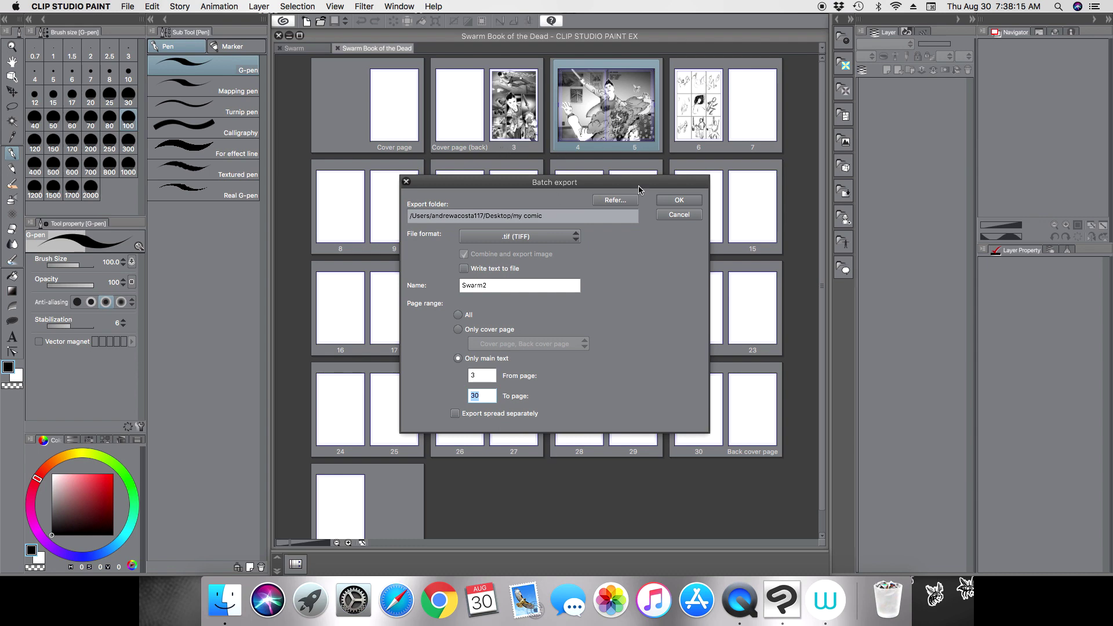
type("5")
left_click(456, 415)
left_click(679, 201)
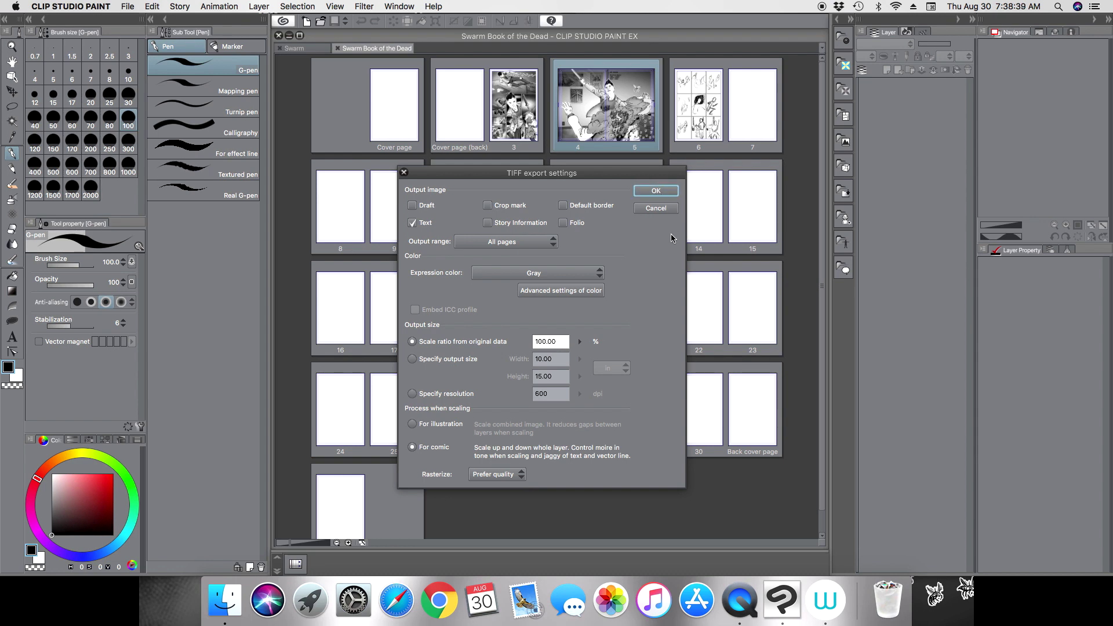
key("Return")
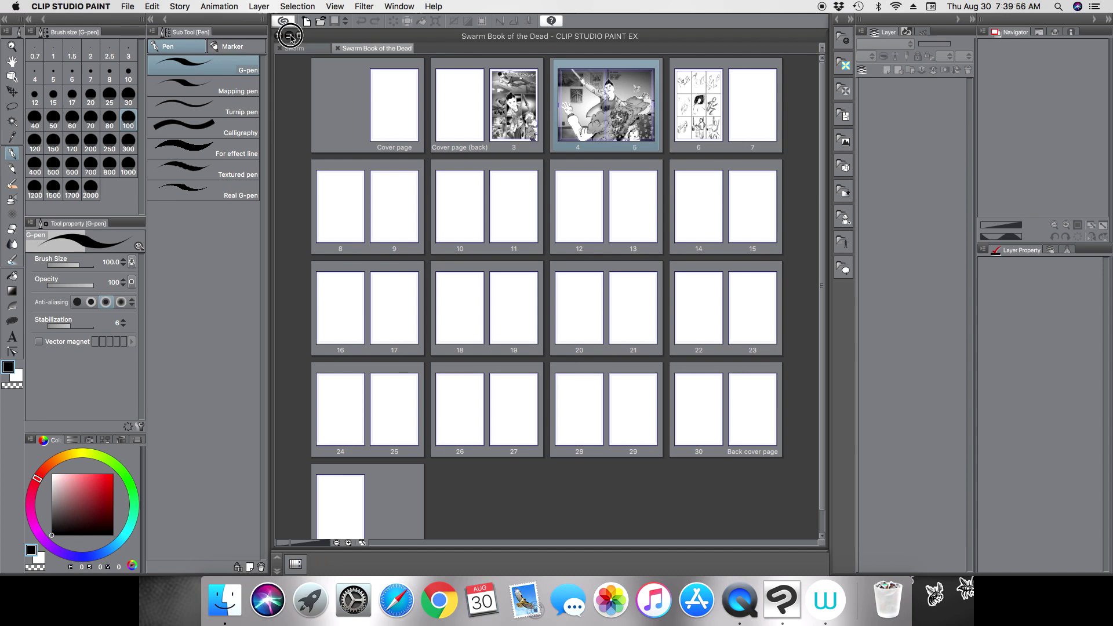
Minimize the Clip Studio Paint window and open the "my comic" folder on the desktop
left_click(290, 37)
left_click(729, 276)
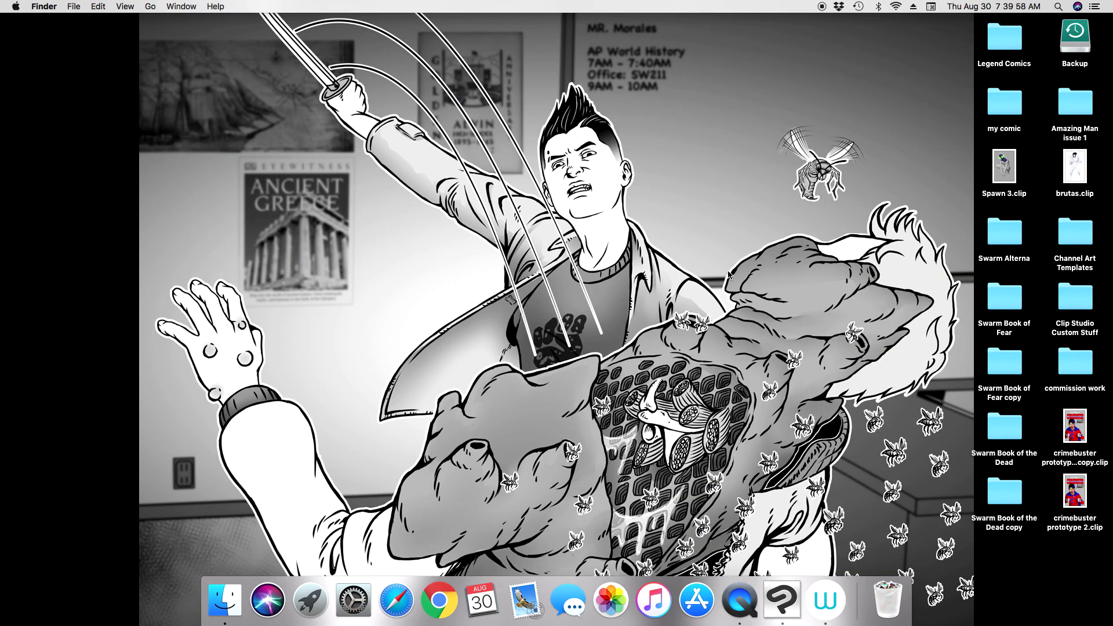
double_click(1008, 104)
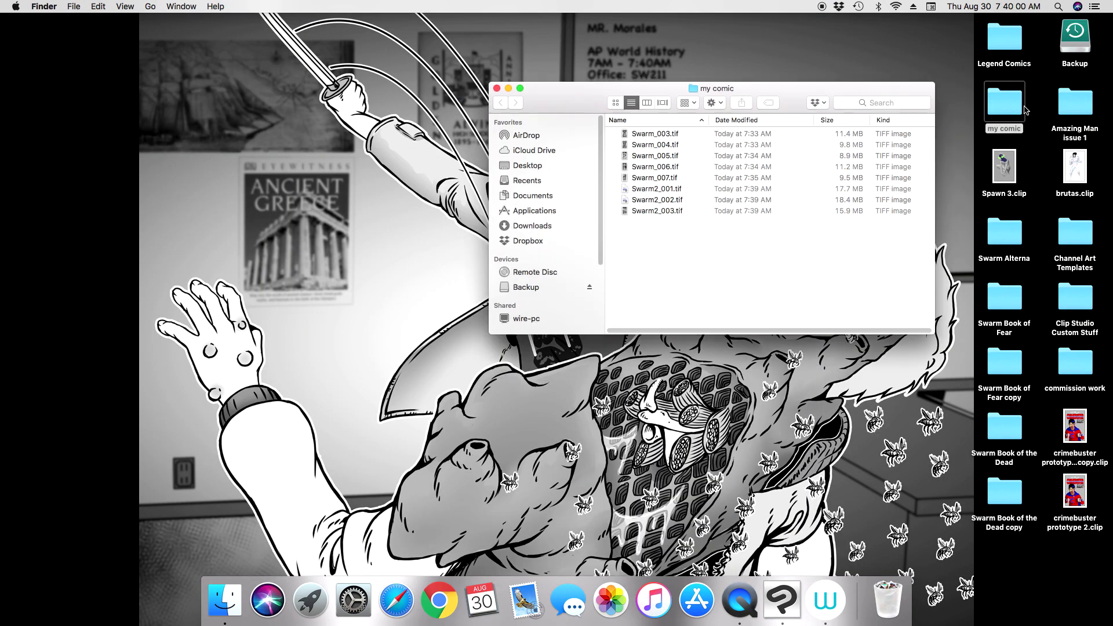
Open the exported files Swarm2_001.tif, Swarm2_002.tif and Swarm2_003.tif to check them
left_click_drag(790, 88, 577, 121)
left_click(444, 224)
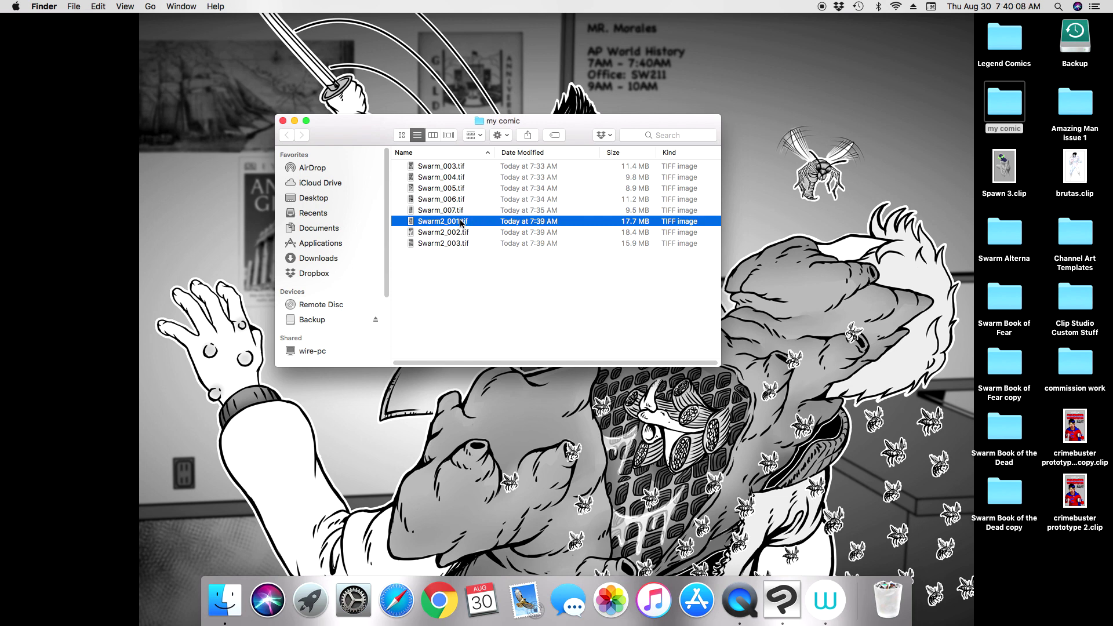
double_click(462, 223)
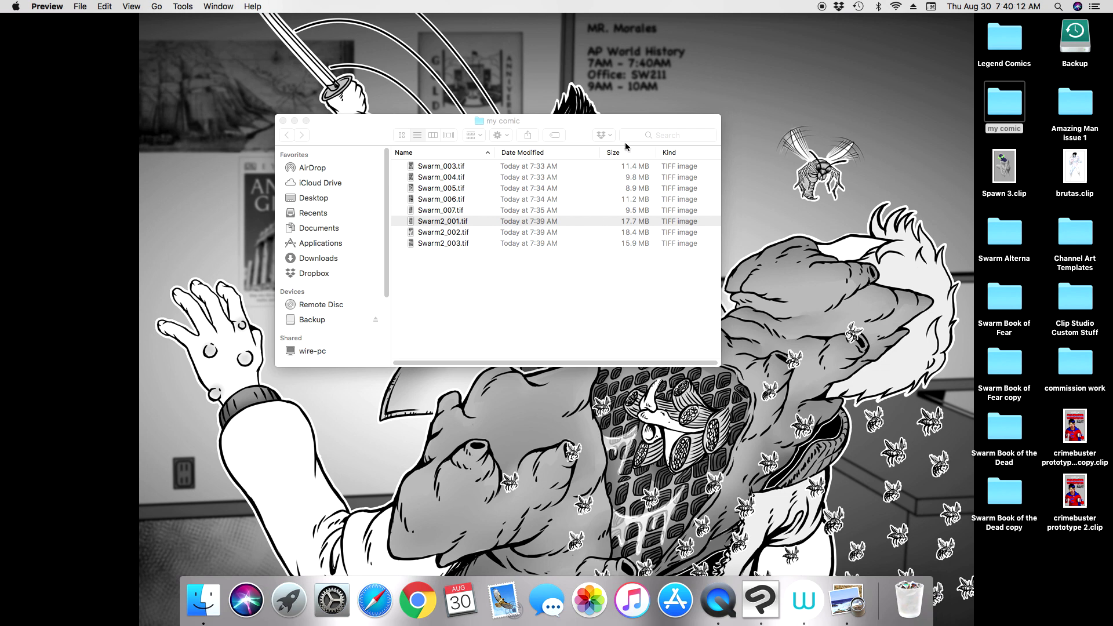
left_click_drag(620, 119, 806, 87)
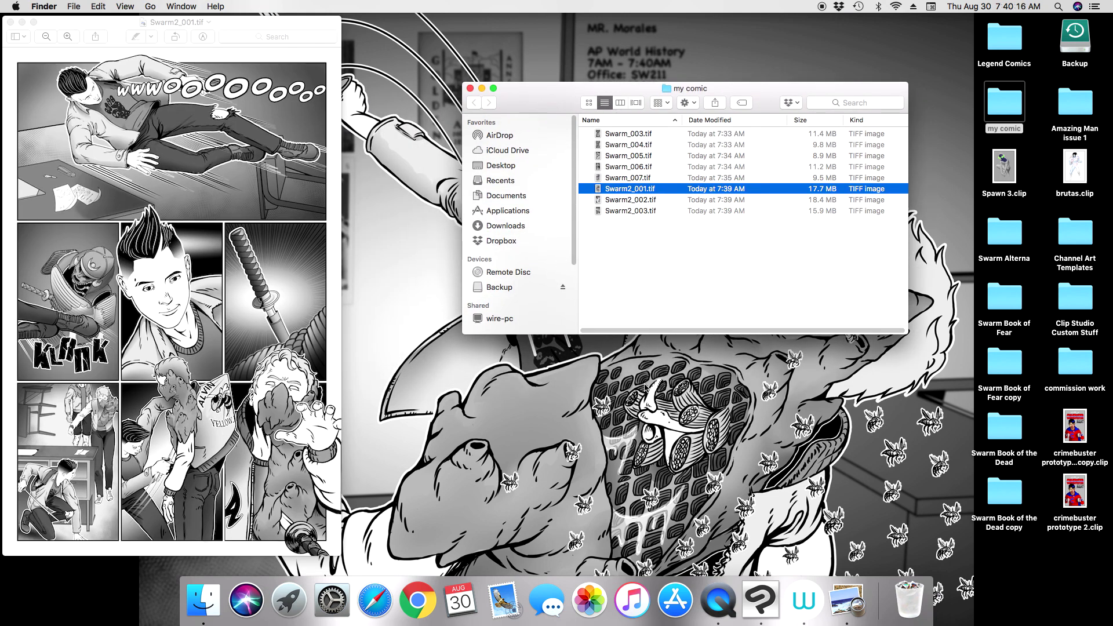
double_click(655, 200)
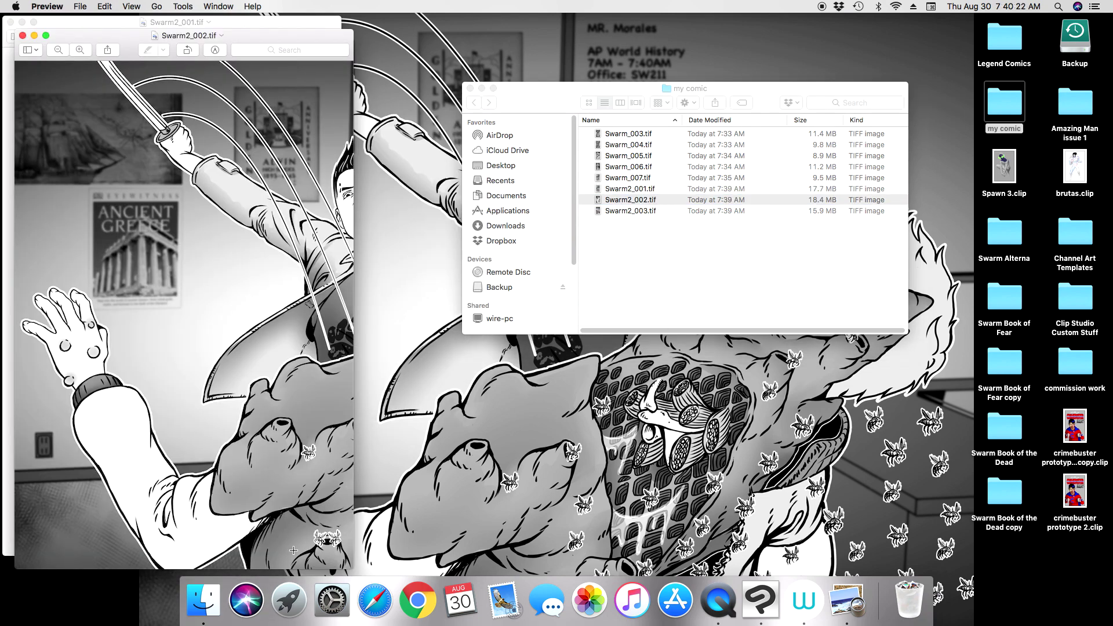
left_click(644, 212)
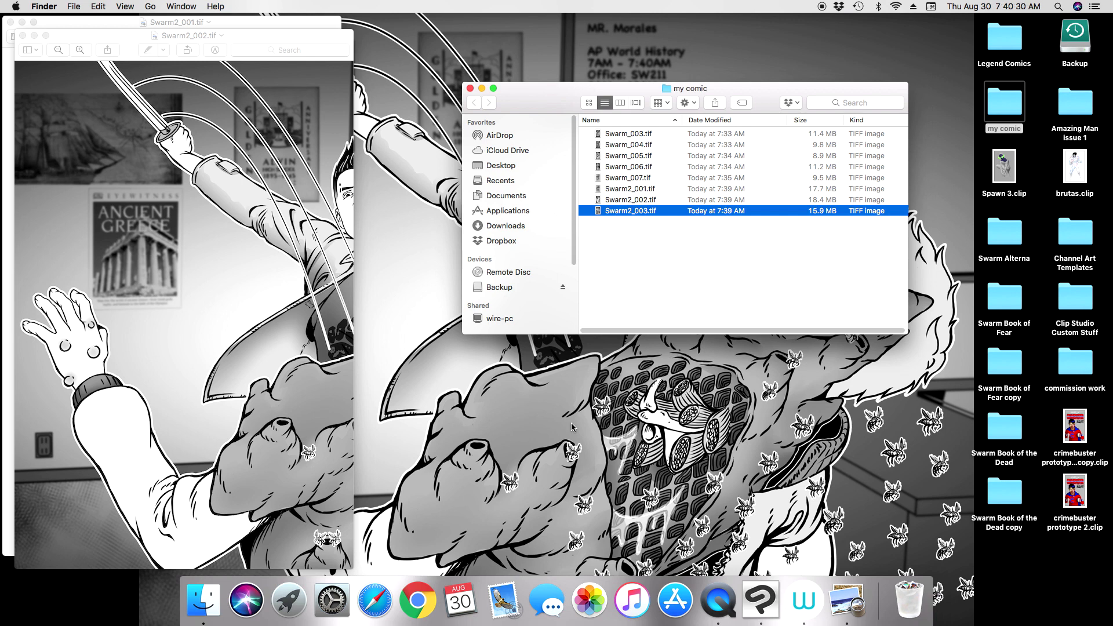
double_click(625, 213)
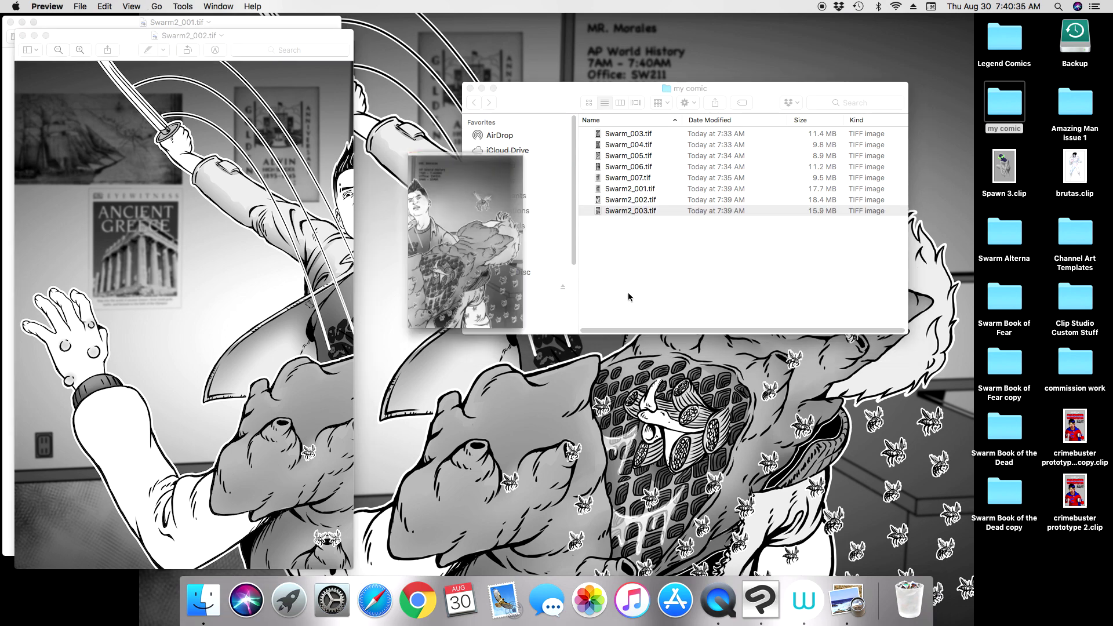
Place the Swarm2_003.tif preview beside Swarm2_002.tif to compare the two halves of the spread along their shared edge
left_click_drag(284, 30, 614, 38)
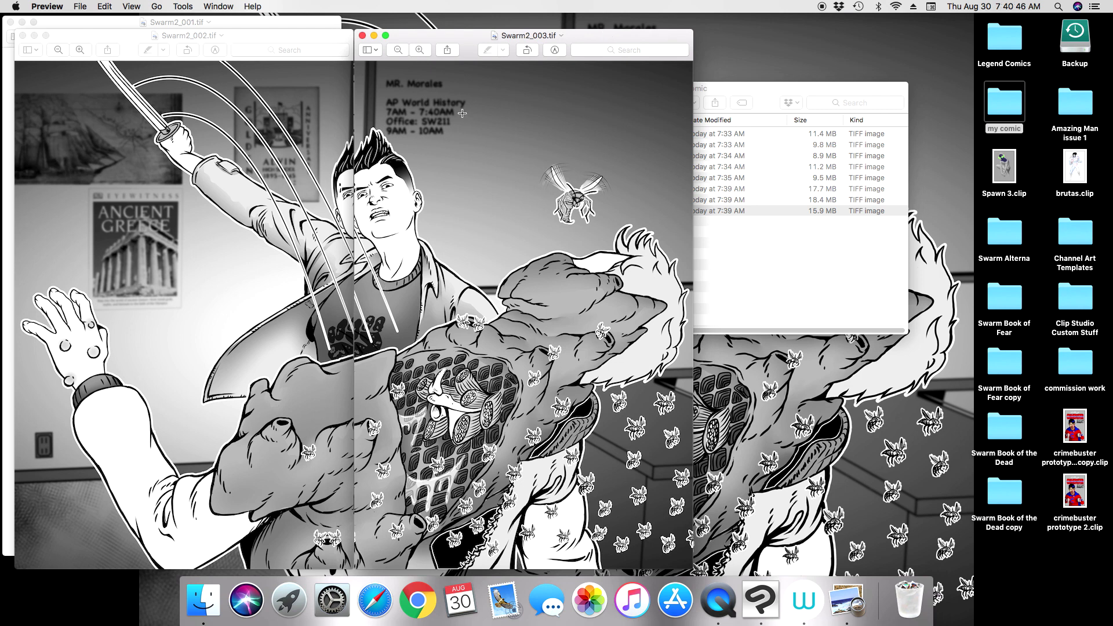
left_click(462, 37)
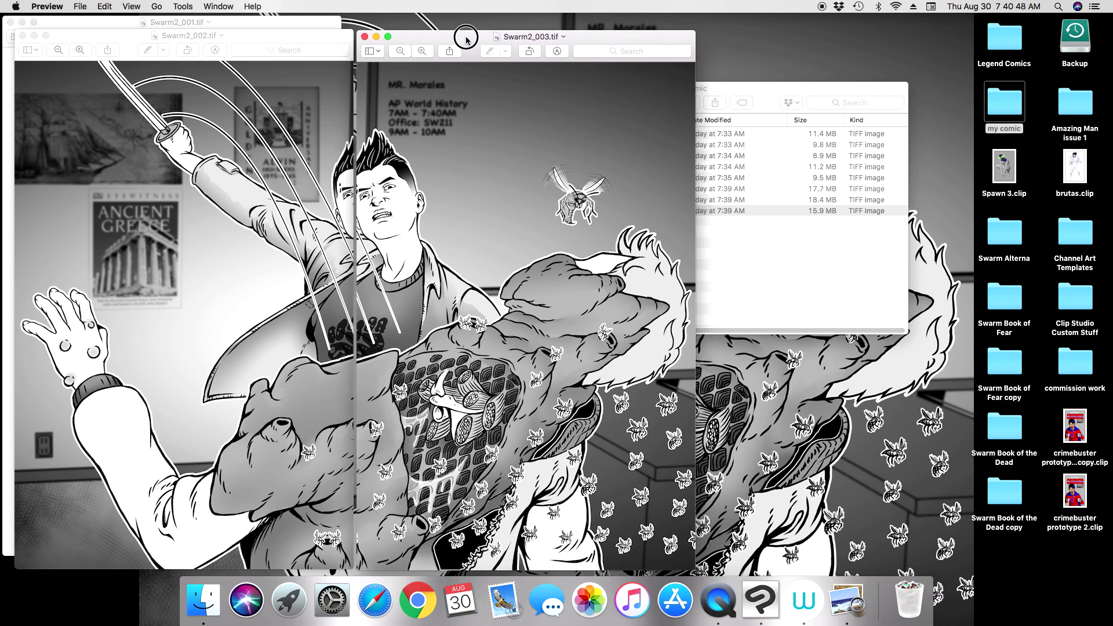
left_click_drag(462, 32, 123, 23)
left_click_drag(280, 21, 633, 41)
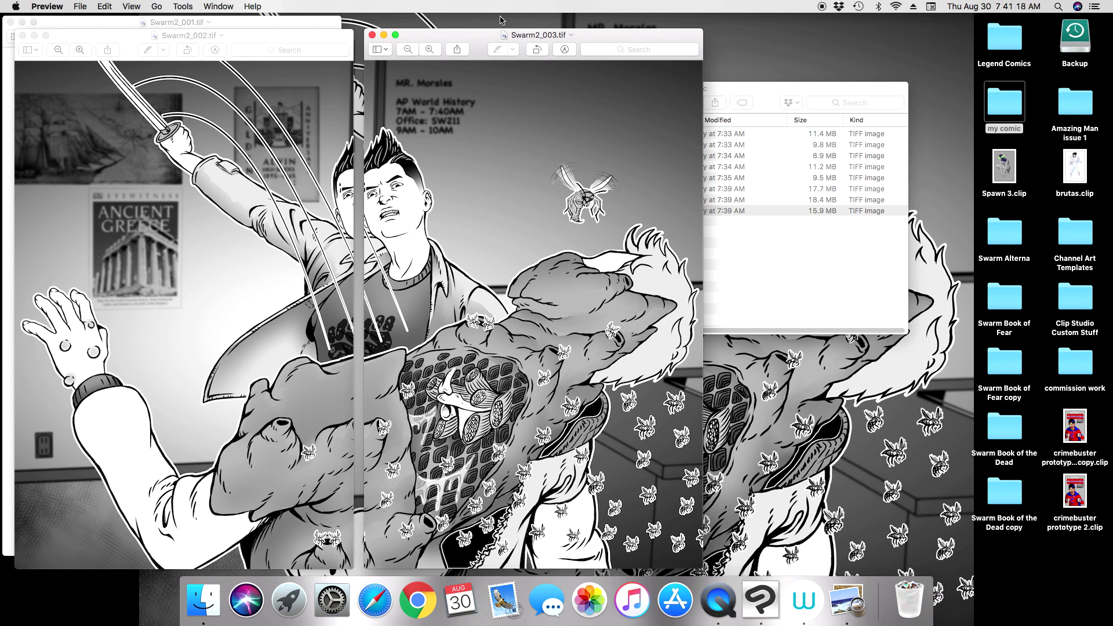
mouse_move(476, 34)
left_mouse_down()
mouse_move(437, 31)
mouse_move(495, 34)
left_mouse_up()
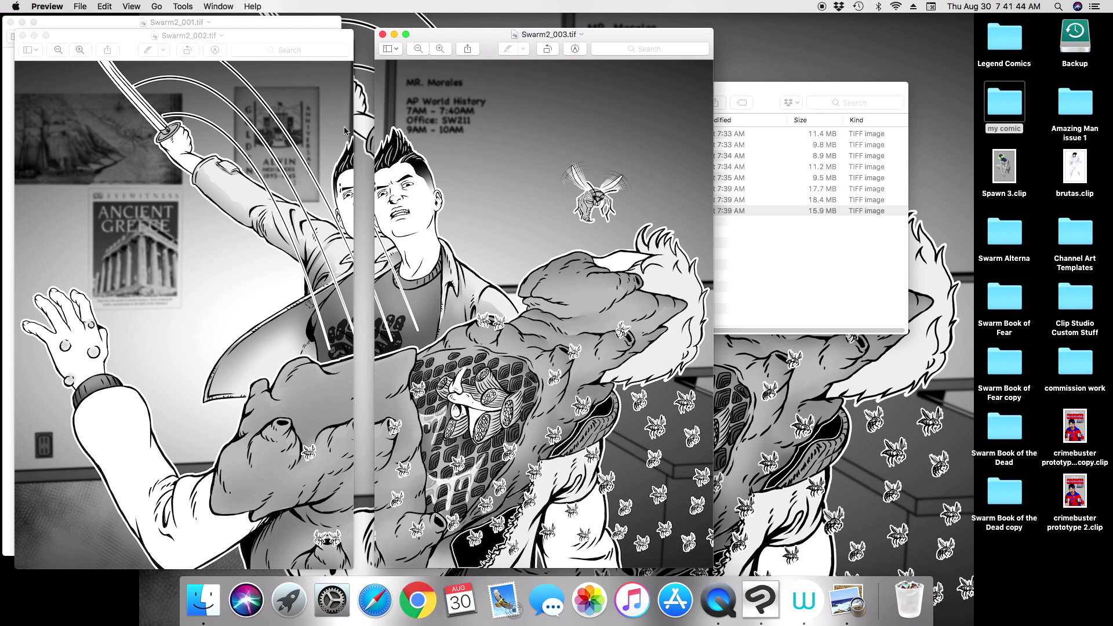
left_click_drag(474, 36, 455, 37)
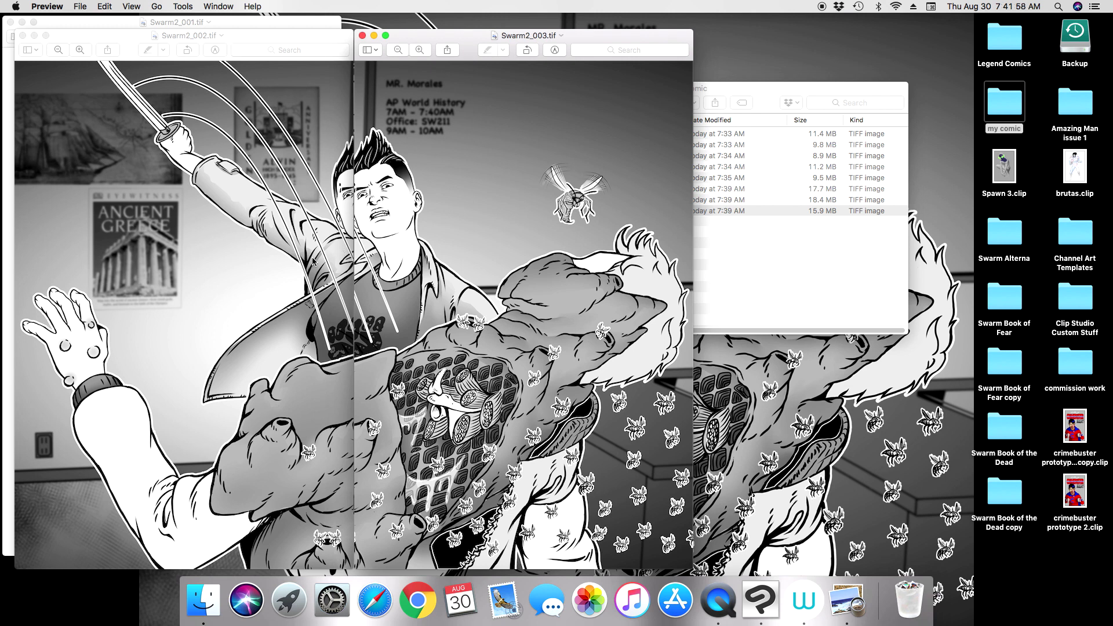
Close the three Swarm2 previews and the "my comic" folder window, and switch back to Clip Studio Paint
left_click(362, 36)
left_click(23, 35)
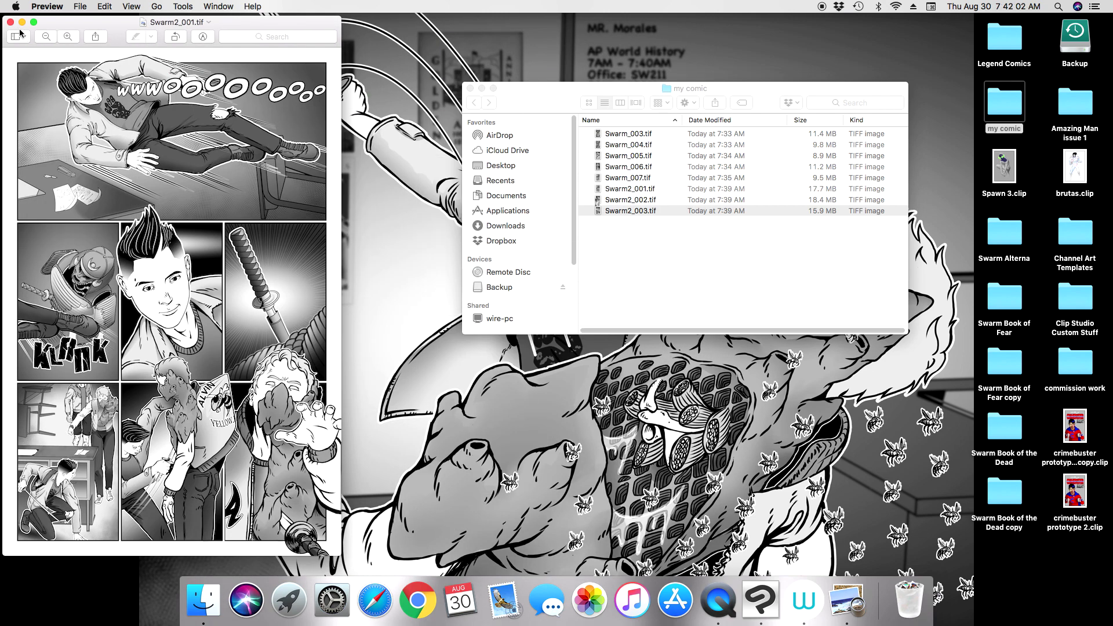
left_click(11, 22)
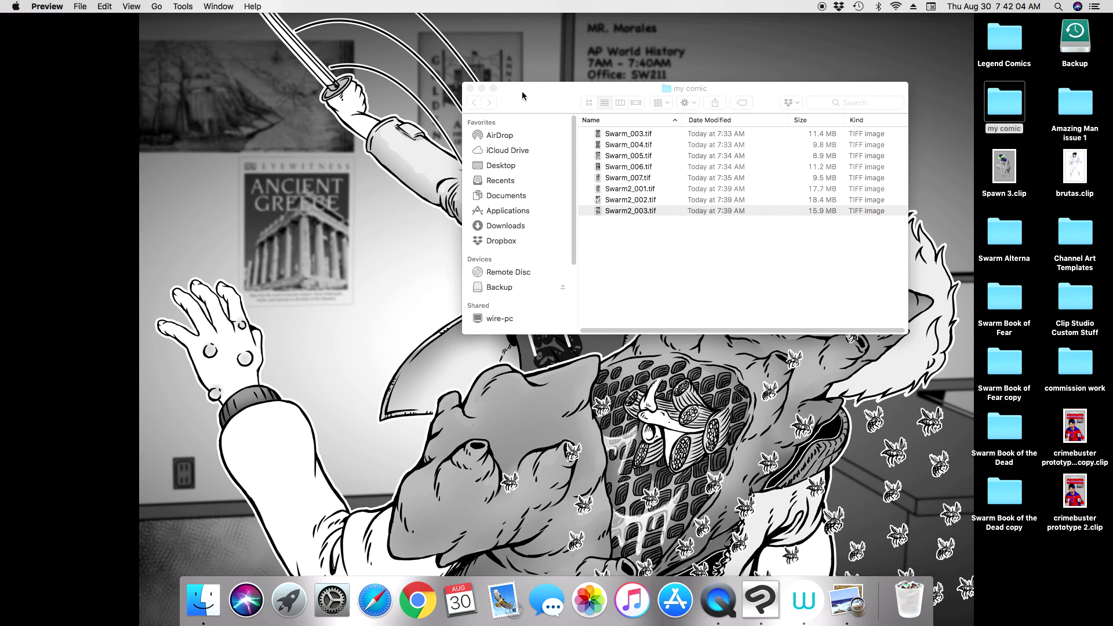
left_click(470, 88)
left_click(769, 590)
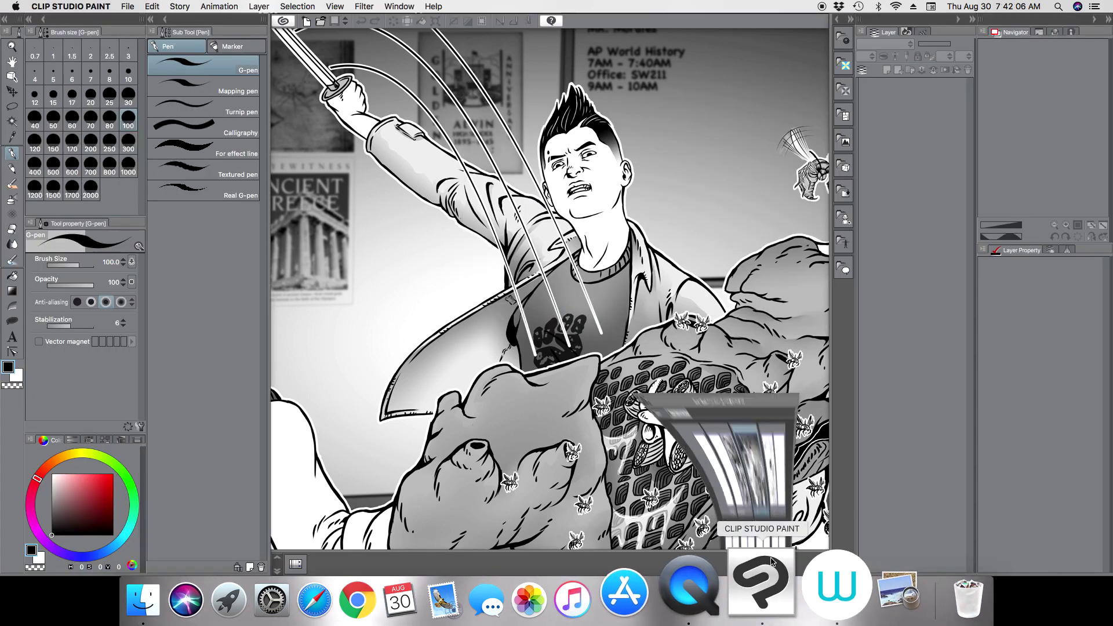